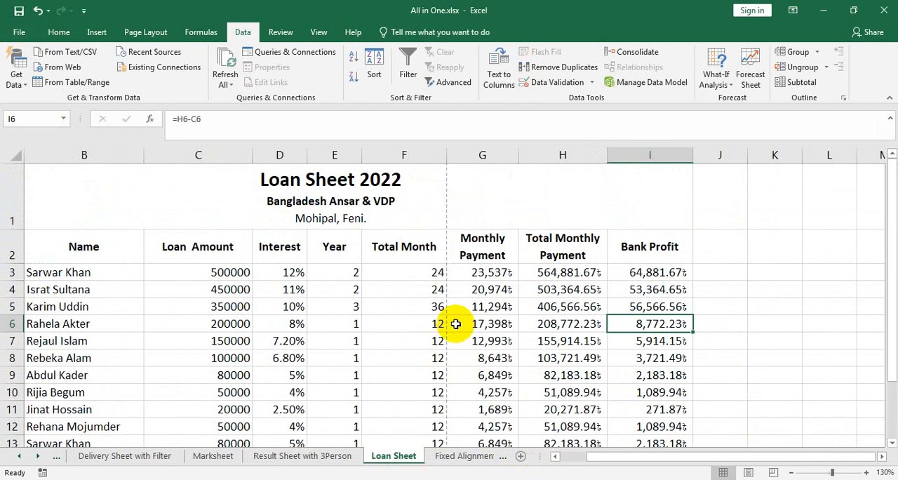
# - Set the loan table A1:I19, from the title through the last account row, as the print area
pyautogui.keyDown('ctrl'); pyautogui.scroll(-2, 453, 300); pyautogui.keyUp('ctrl')
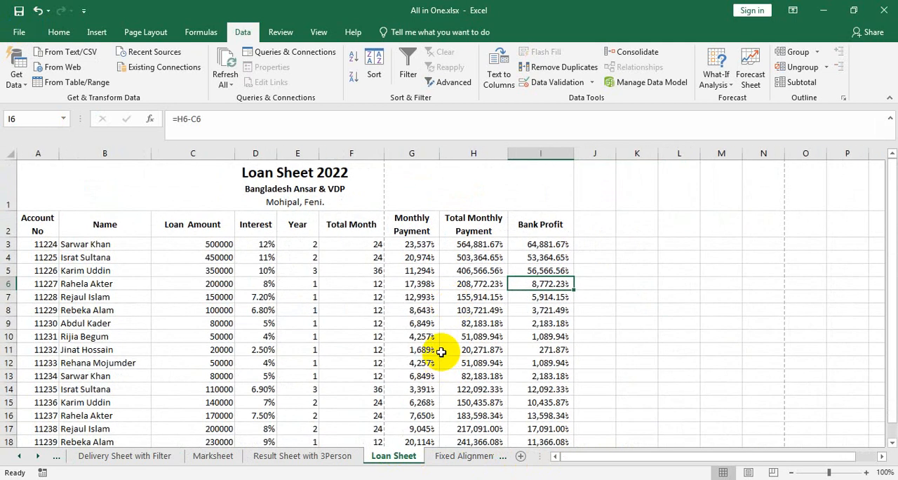
pyautogui.scroll(-2, 425, 321)
pyautogui.scroll(3, 427, 326)
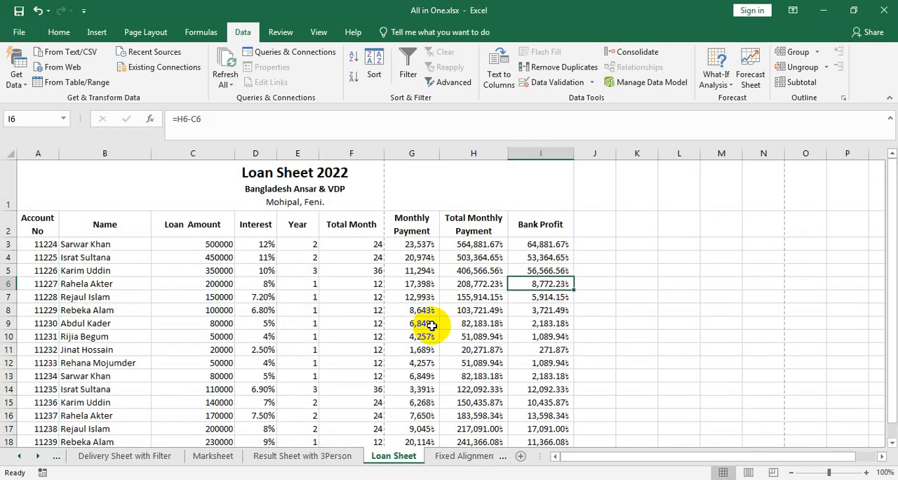
pyautogui.scroll(-2, 431, 326)
pyautogui.moveTo(526, 326); pyautogui.dragTo(17, 35)
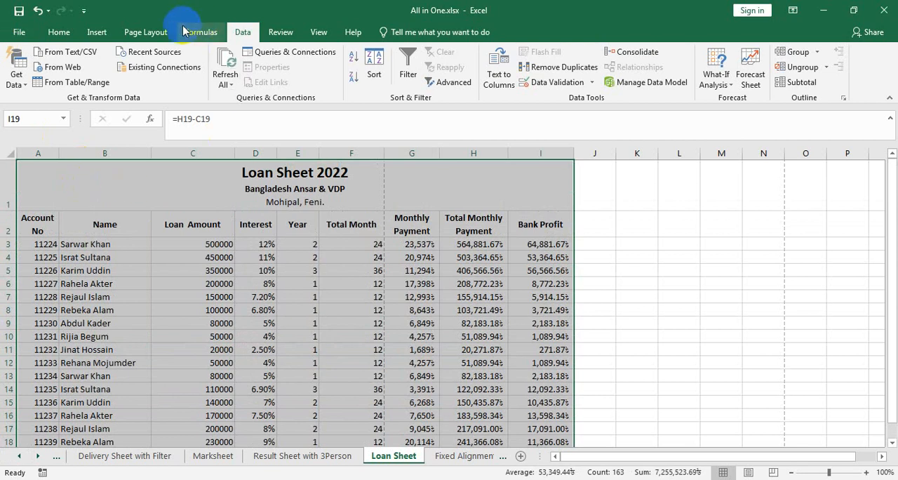
pyautogui.click(145, 32)
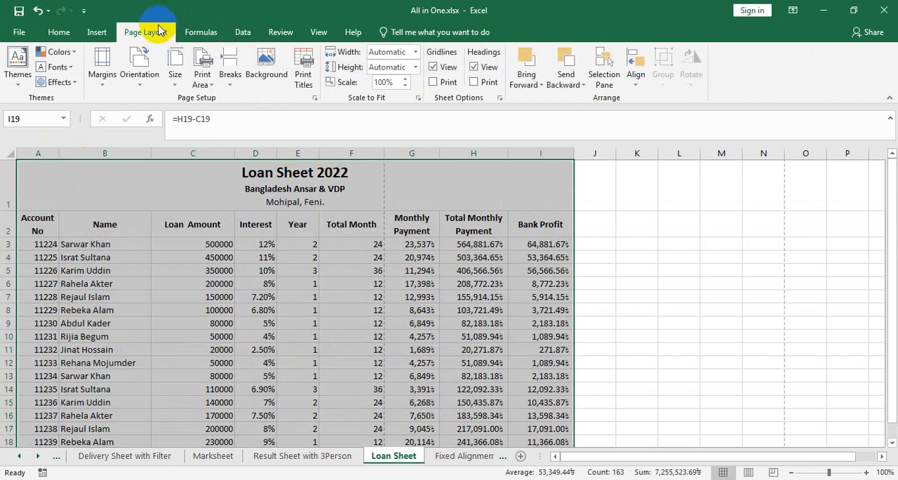
pyautogui.click(202, 78)
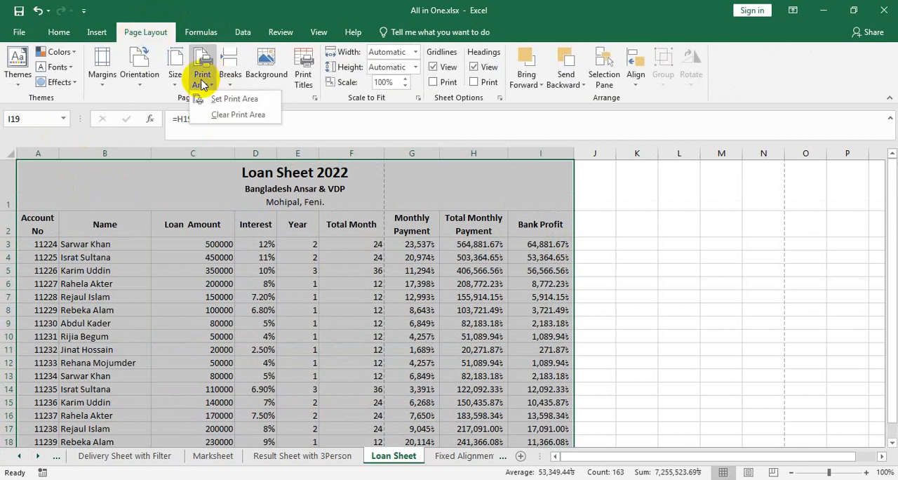
pyautogui.click(235, 99)
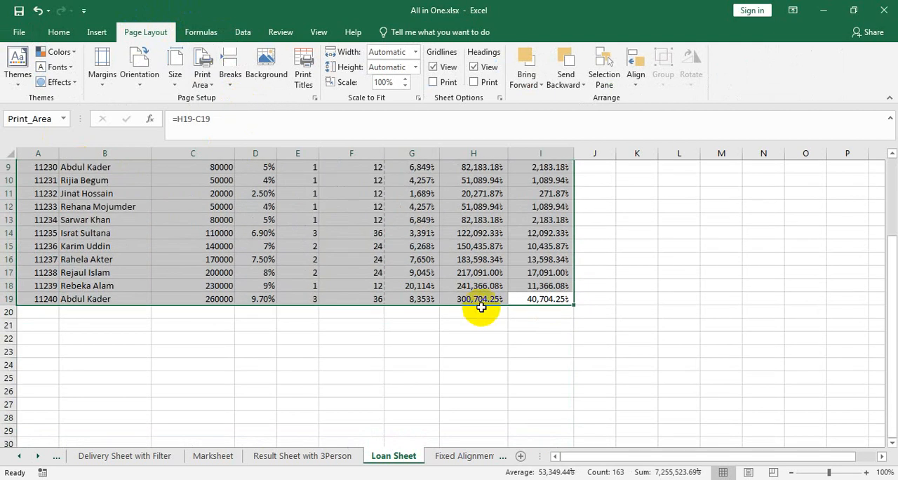
pyautogui.click(475, 353)
pyautogui.scroll(3, 489, 364)
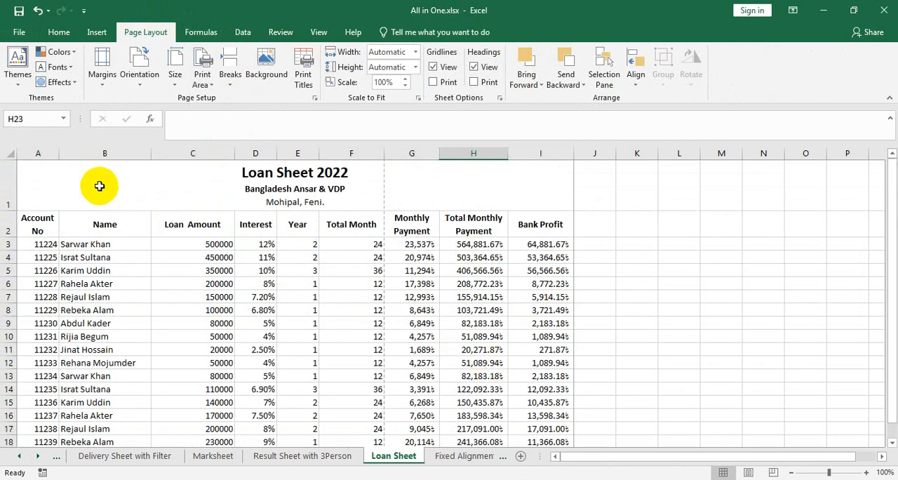
# - Open the print preview, set the scaling to Fit All Columns on One Page, and return to the sheet
pyautogui.click(19, 32)
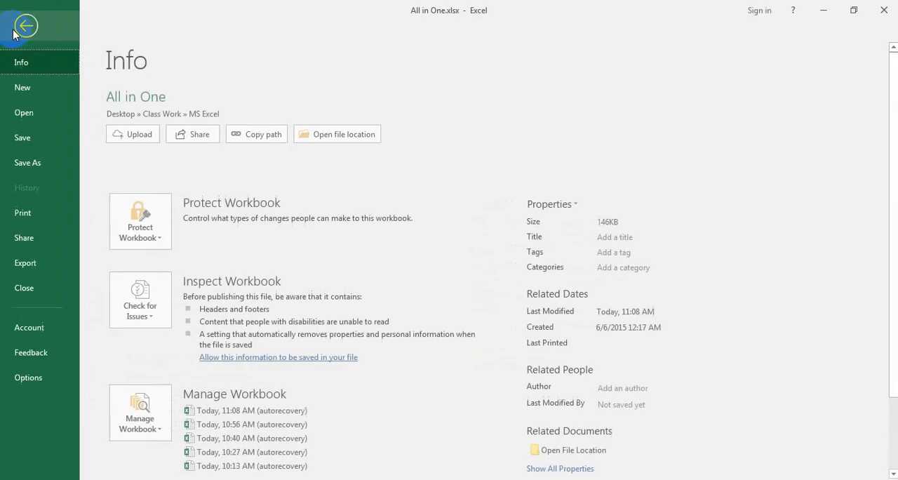
pyautogui.click(52, 221)
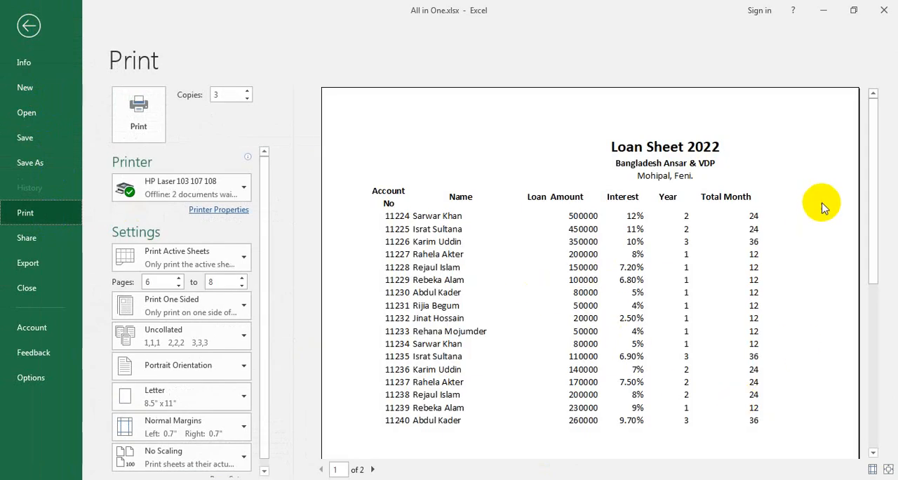
pyautogui.scroll(-1, 442, 315)
pyautogui.click(215, 464)
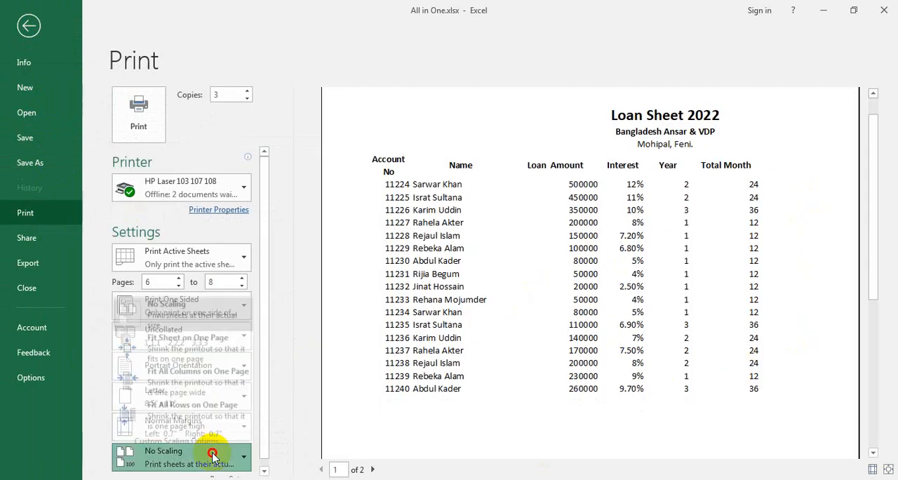
pyautogui.click(201, 370)
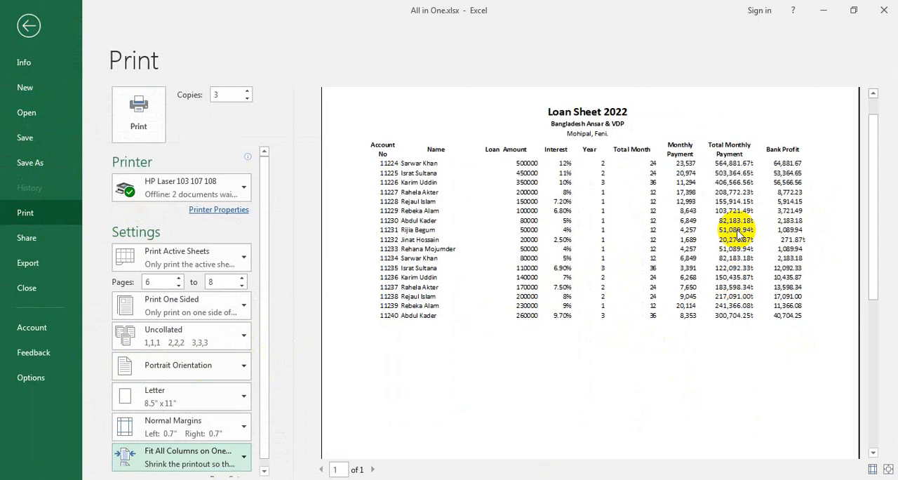
pyautogui.click(30, 26)
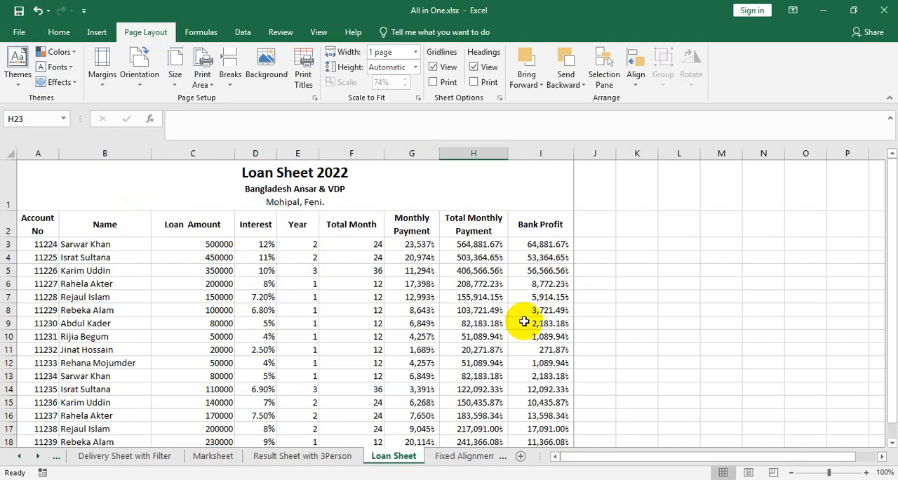
# - Below the loan table, enter a sample first name in H22 and another in I22, with 80000 in H23 and 50000 in I23
pyautogui.scroll(-3, 526, 321)
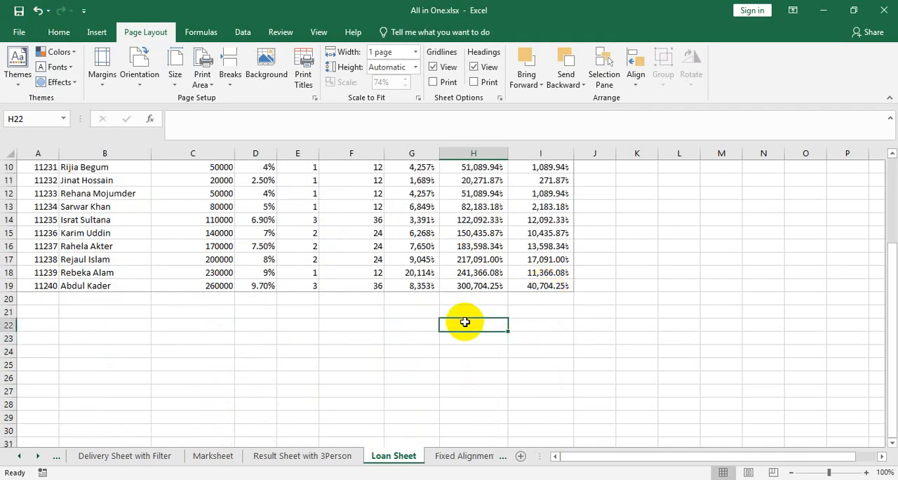
pyautogui.write('arwar')
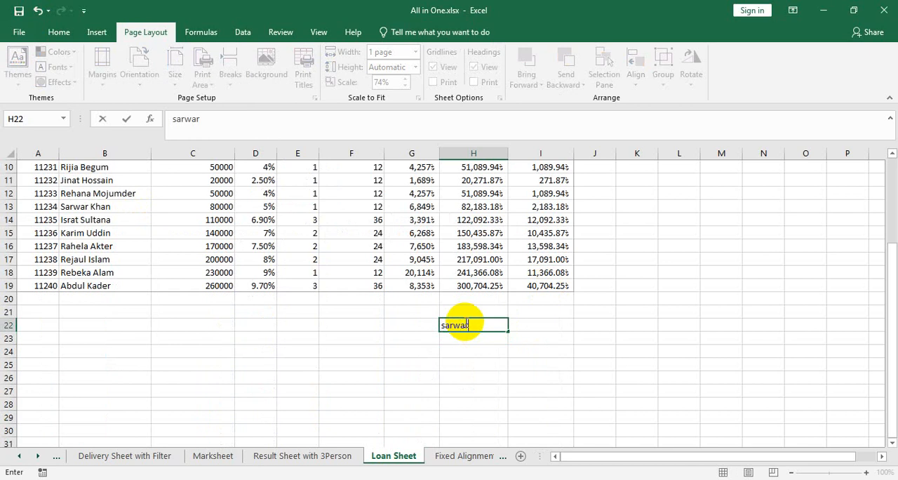
pyautogui.press('Tab')
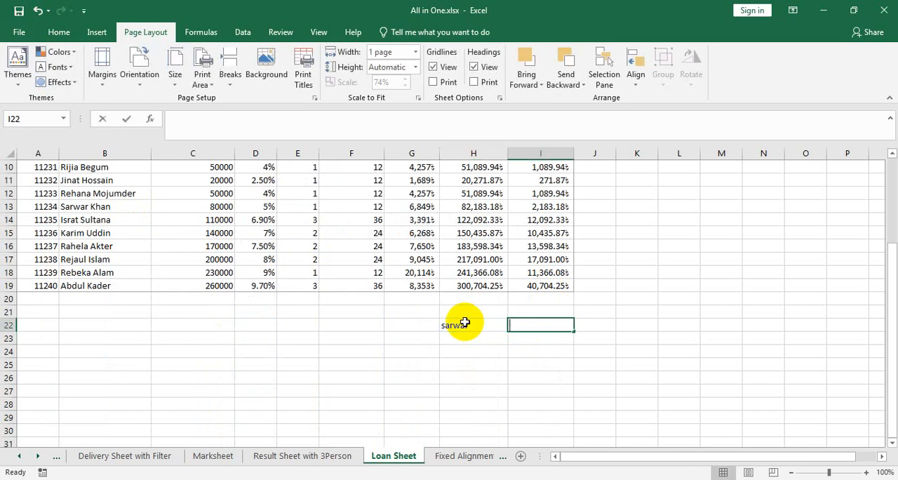
pyautogui.write('saju')
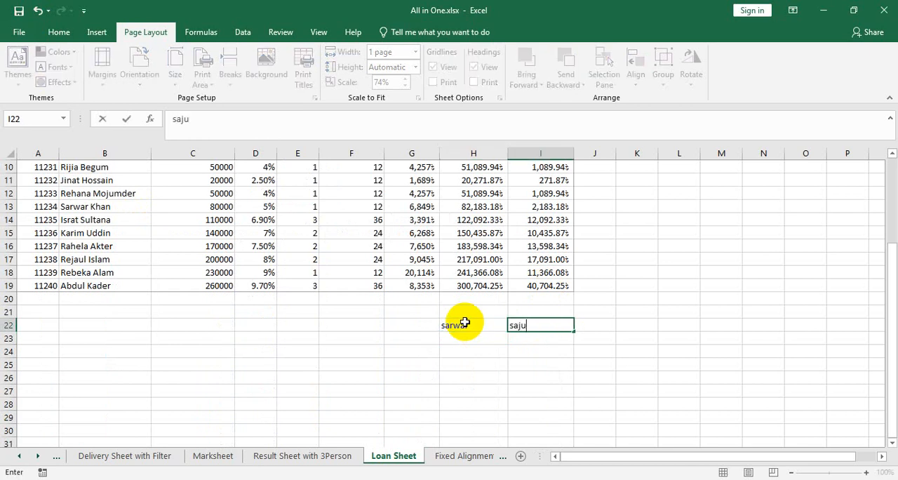
pyautogui.press('Return')
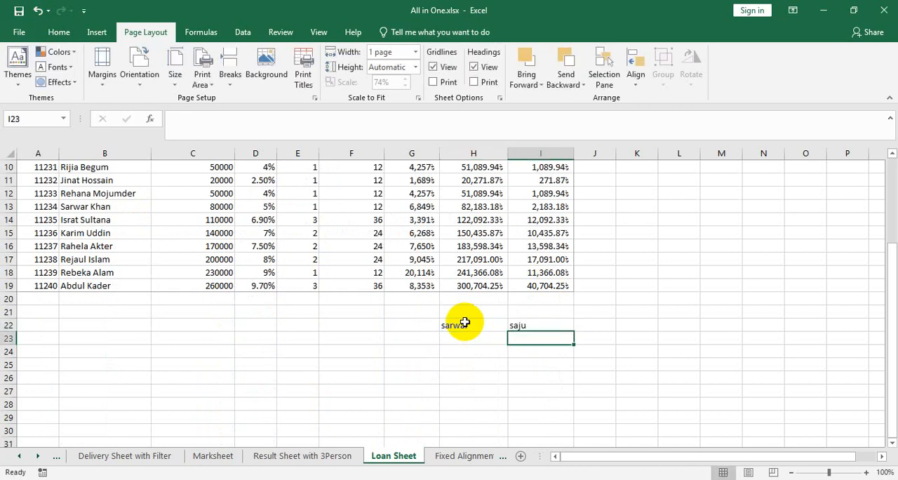
pyautogui.write('50000')
pyautogui.press('Left')
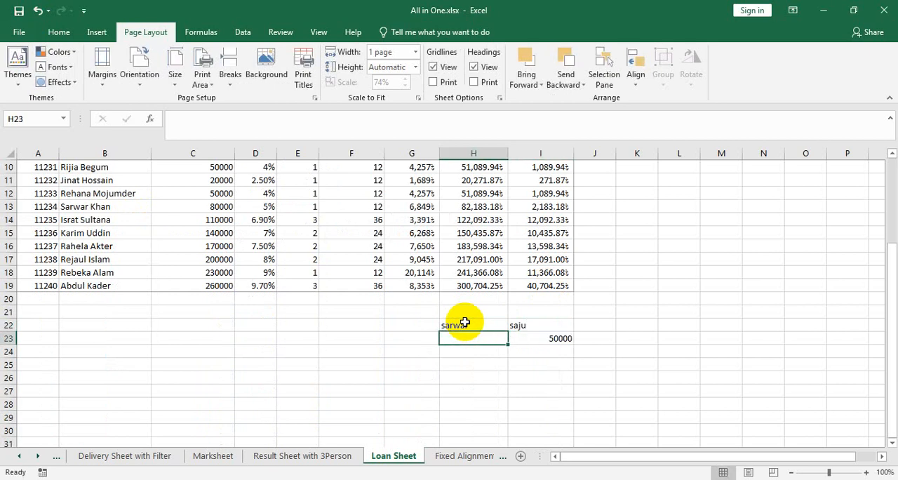
pyautogui.write('80000')
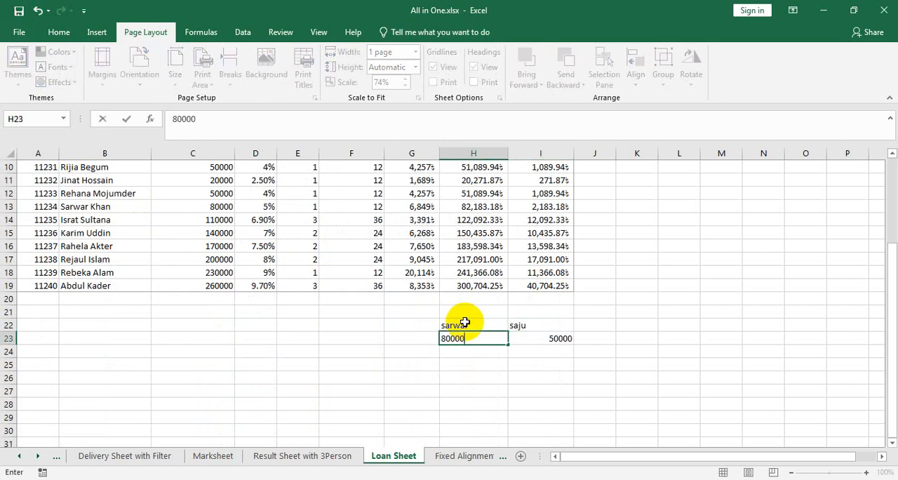
pyautogui.click(500, 391)
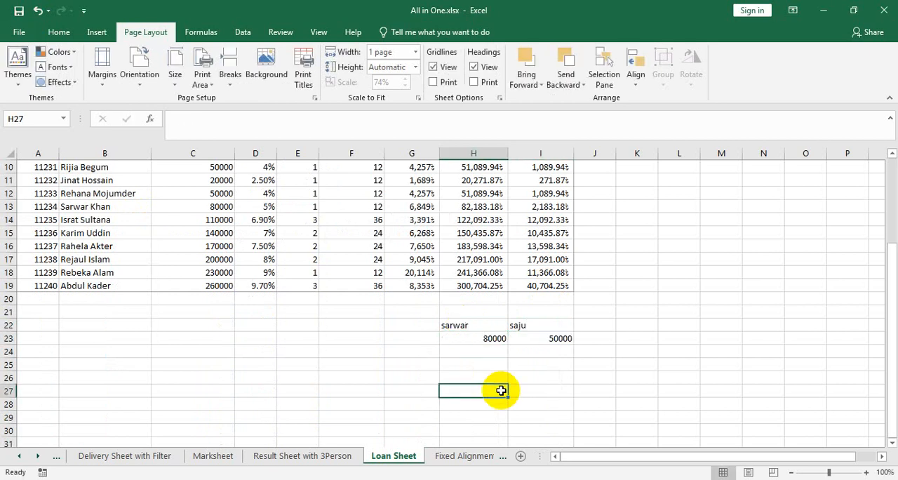
# - Examine the print preview to check whether the entries below the loan table are included, and return to the sheet
pyautogui.click(21, 31)
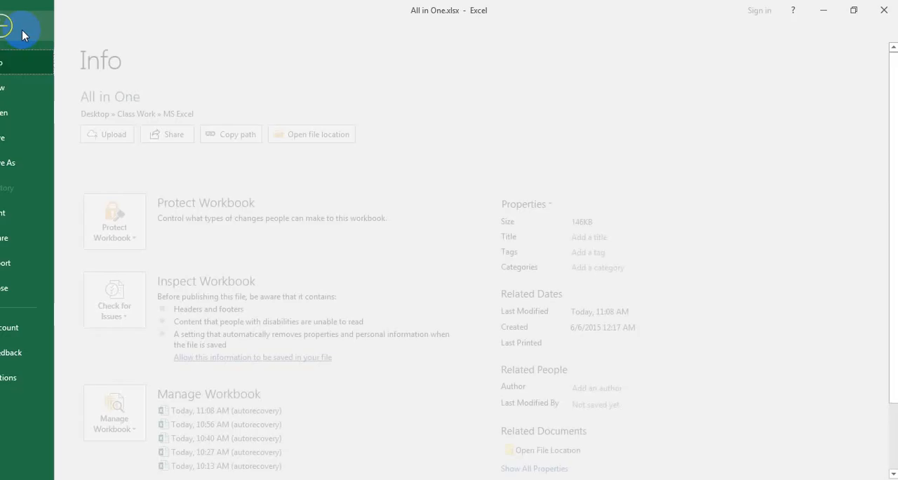
pyautogui.click(49, 206)
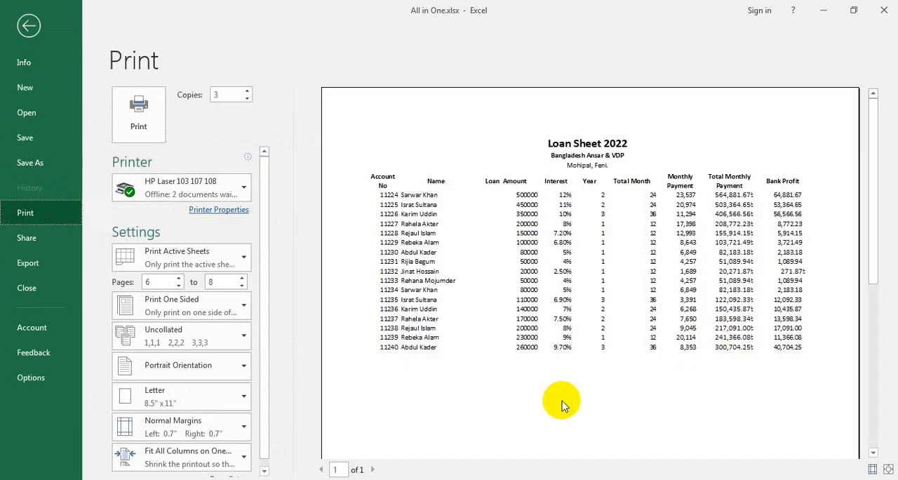
pyautogui.scroll(-3, 675, 388)
pyautogui.scroll(3, 692, 385)
pyautogui.scroll(-3, 692, 386)
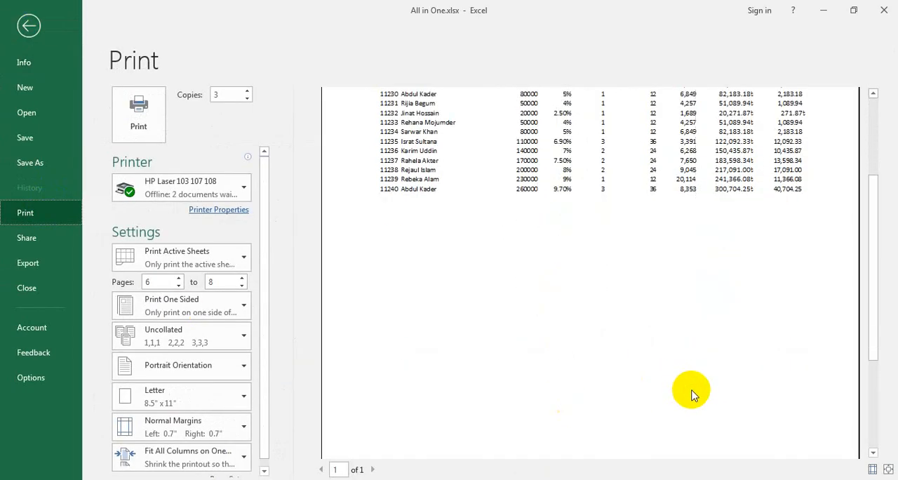
pyautogui.scroll(3, 692, 385)
pyautogui.scroll(-3, 692, 394)
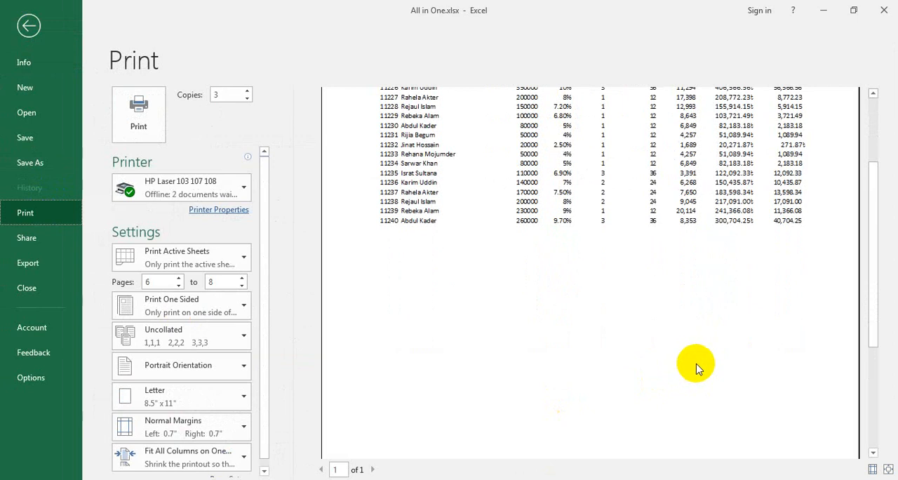
pyautogui.click(30, 26)
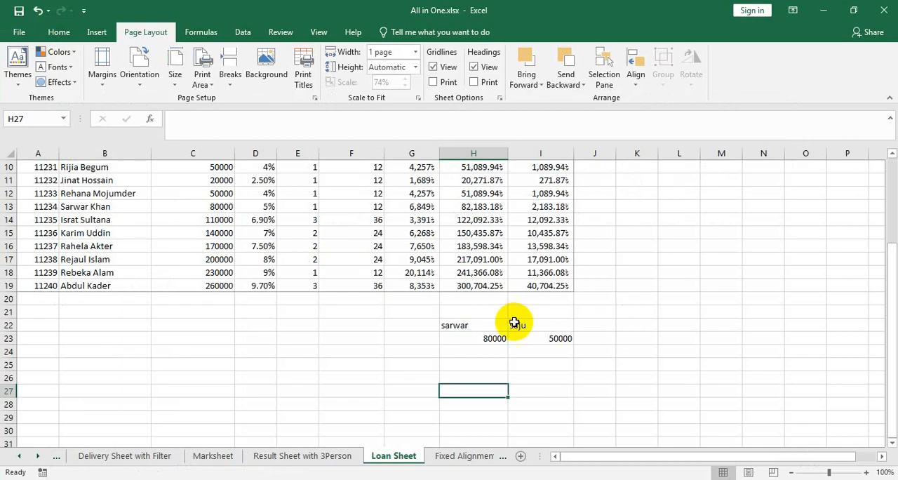
# - Clear the sheet's print area and check the extra entries below the table in the print preview
pyautogui.click(208, 94)
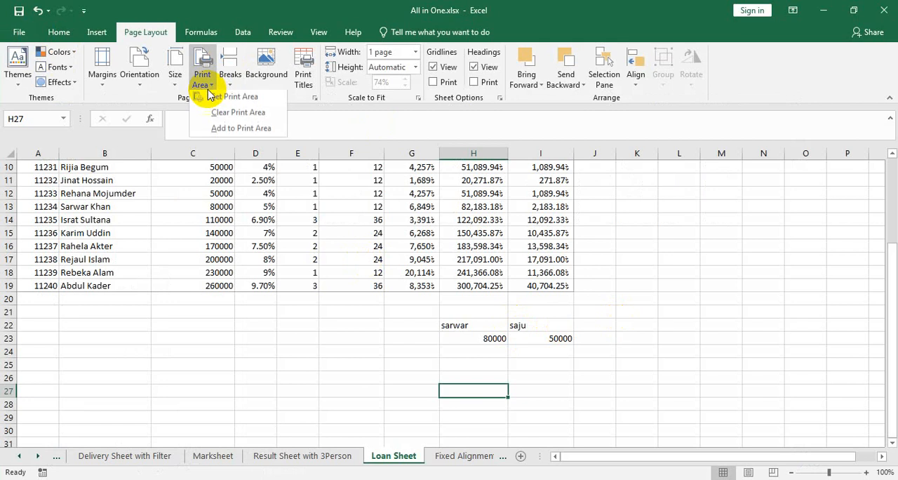
pyautogui.click(246, 116)
pyautogui.click(343, 311)
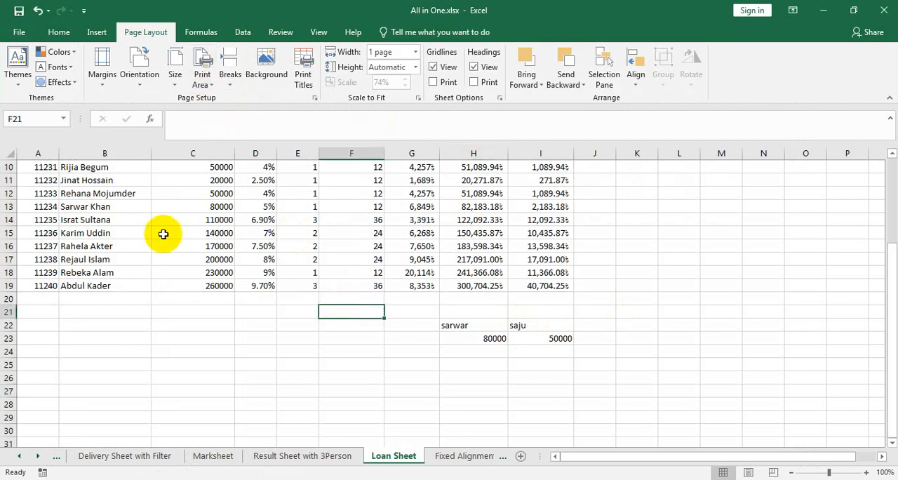
pyautogui.click(19, 33)
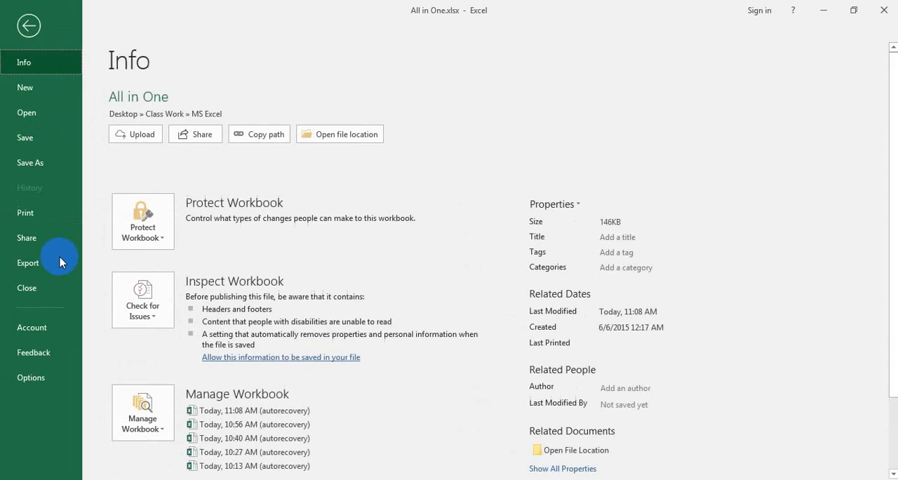
pyautogui.click(21, 212)
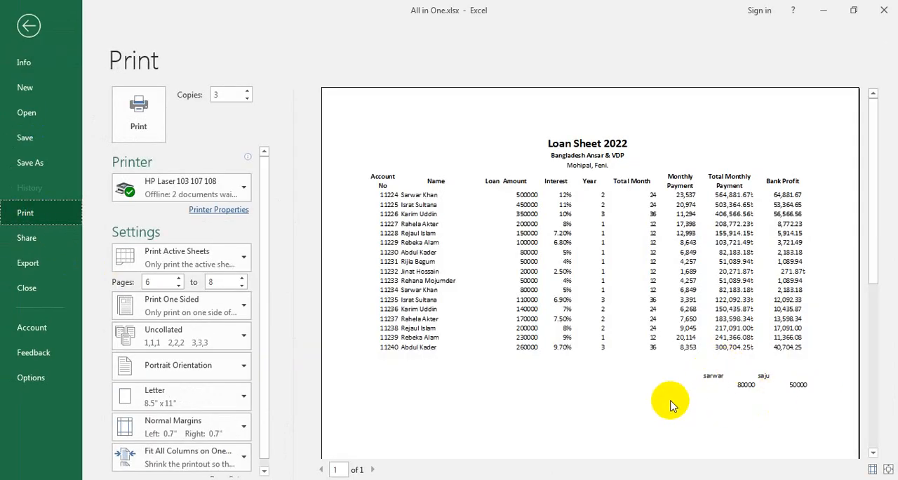
pyautogui.click(23, 25)
# - Set A1:I23, the loan table with the extra entries below it, as the print area
pyautogui.moveTo(539, 336); pyautogui.dragTo(16, 54)
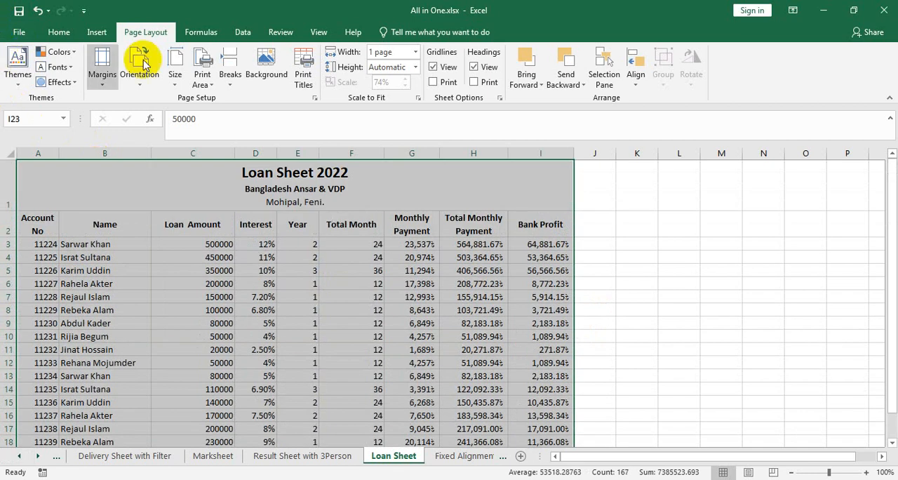
pyautogui.click(198, 81)
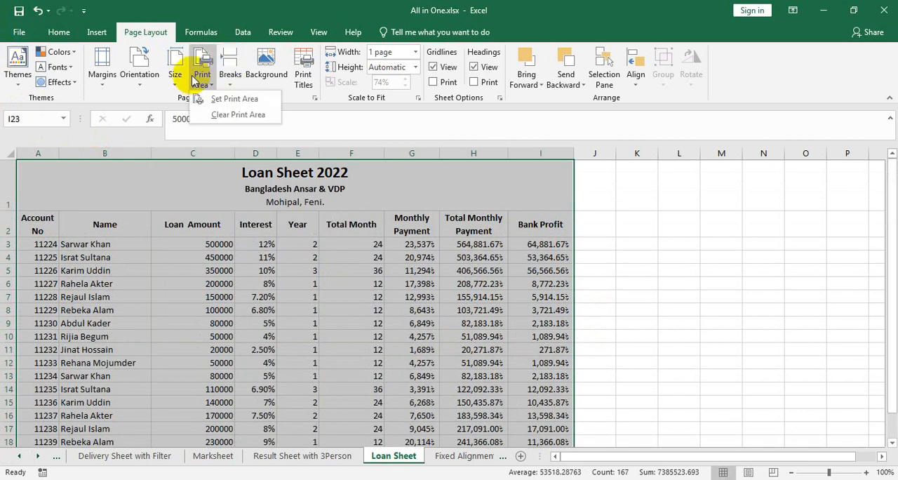
pyautogui.click(226, 99)
# - Enter the filler text "rtygsdgfs" in H29 and "dsfgsdg" in I27, outside the print area
pyautogui.scroll(-4, 287, 208)
pyautogui.click(444, 375)
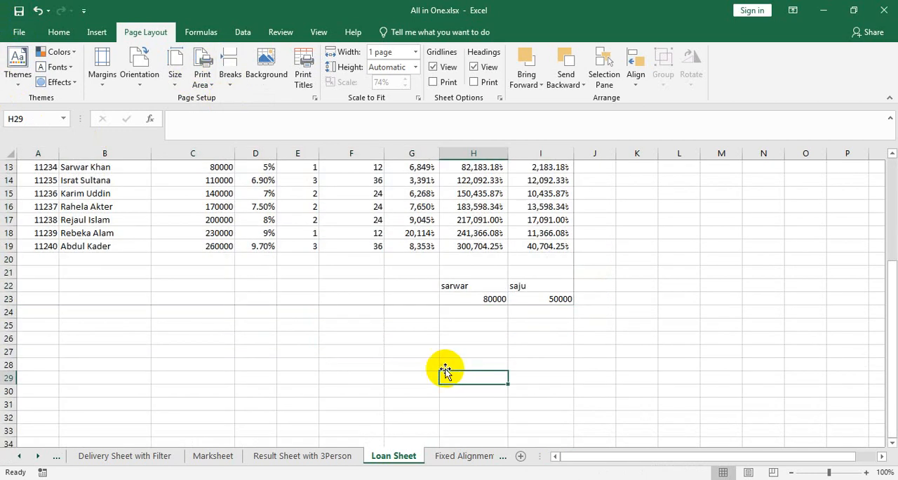
pyautogui.write('rtygsdgfs')
pyautogui.click(545, 349)
pyautogui.write('dsfgsdg')
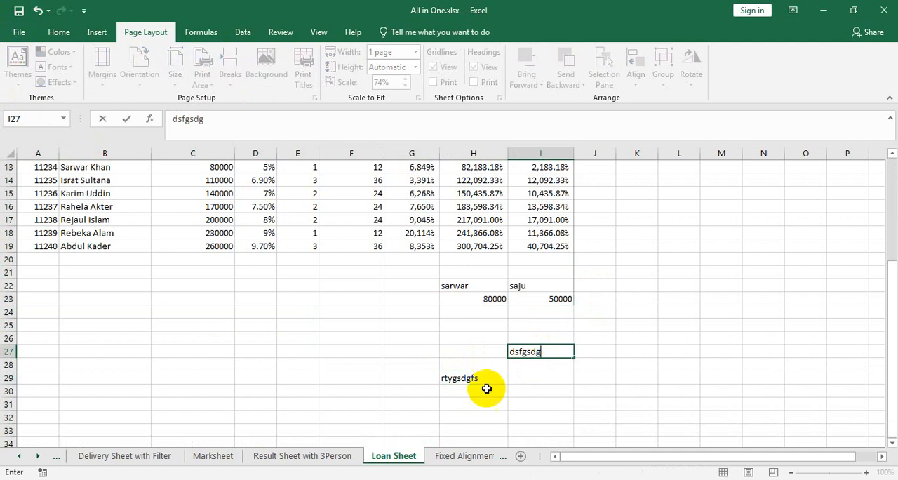
# - Examine the print preview to check which entries below the loan table fall within the print area
pyautogui.click(19, 32)
pyautogui.click(60, 211)
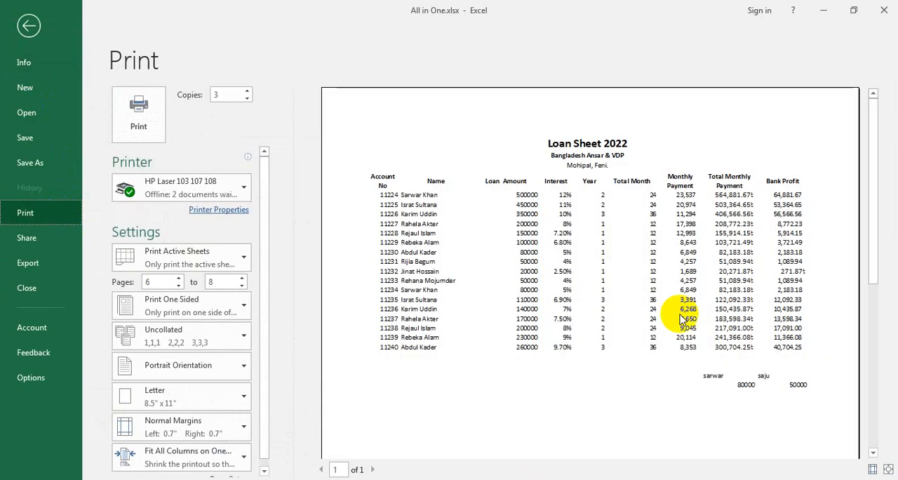
pyautogui.scroll(-3, 628, 358)
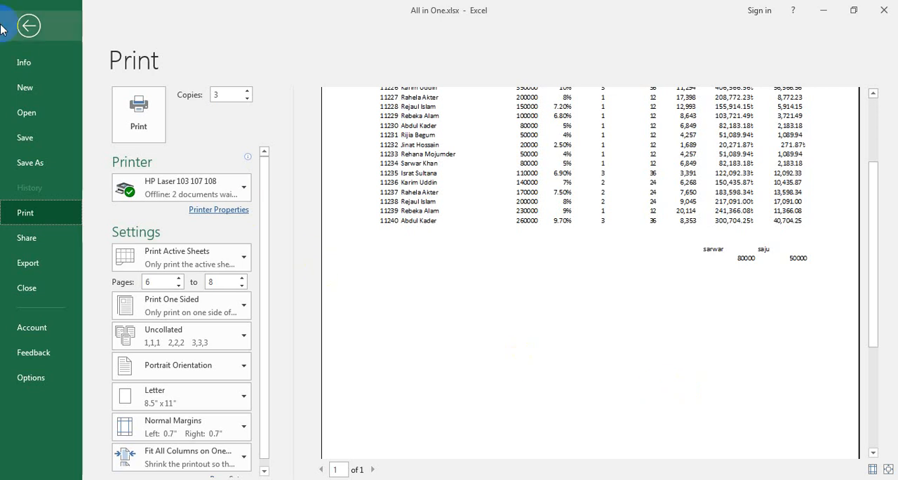
# - Leave the print preview and delete the extra entries below the loan table in G22:J32
pyautogui.click(28, 26)
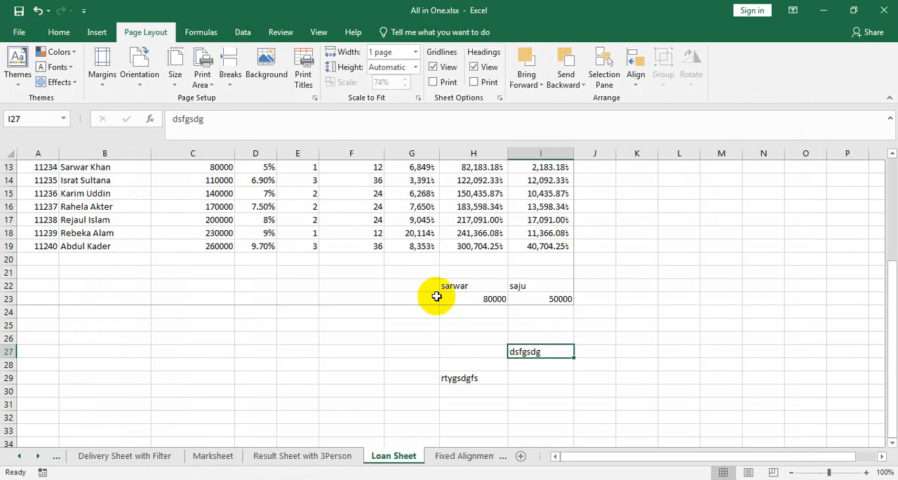
pyautogui.moveTo(436, 284); pyautogui.dragTo(589, 417)
pyautogui.press('Delete')
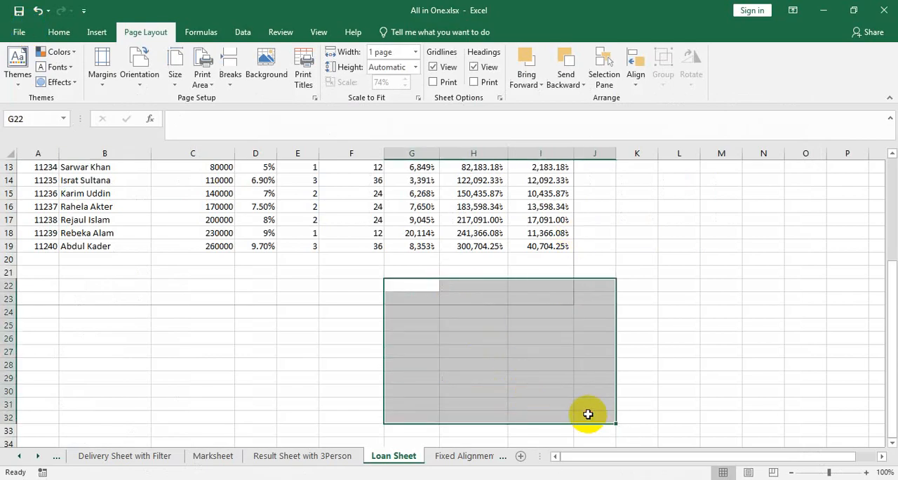
# - Clear all contents and formatting from the loan records in A3:I19
pyautogui.scroll(4, 586, 405)
pyautogui.scroll(-2, 561, 386)
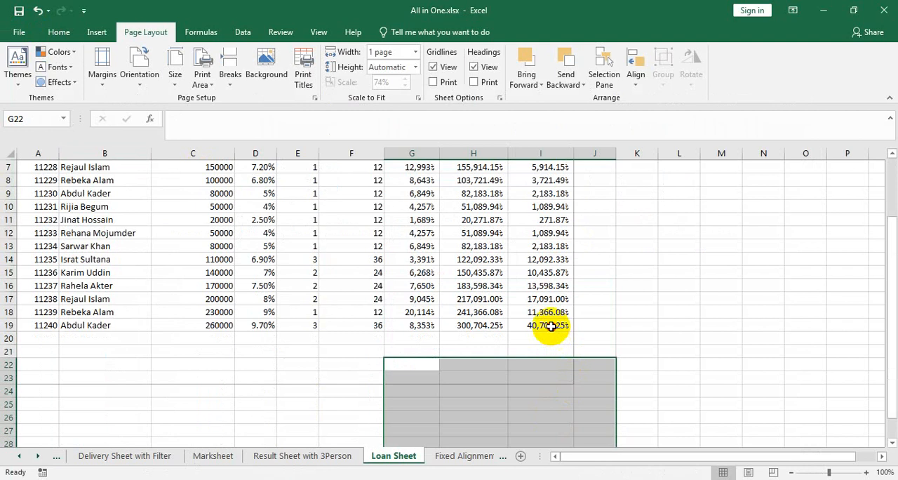
pyautogui.moveTo(547, 326); pyautogui.dragTo(45, 249)
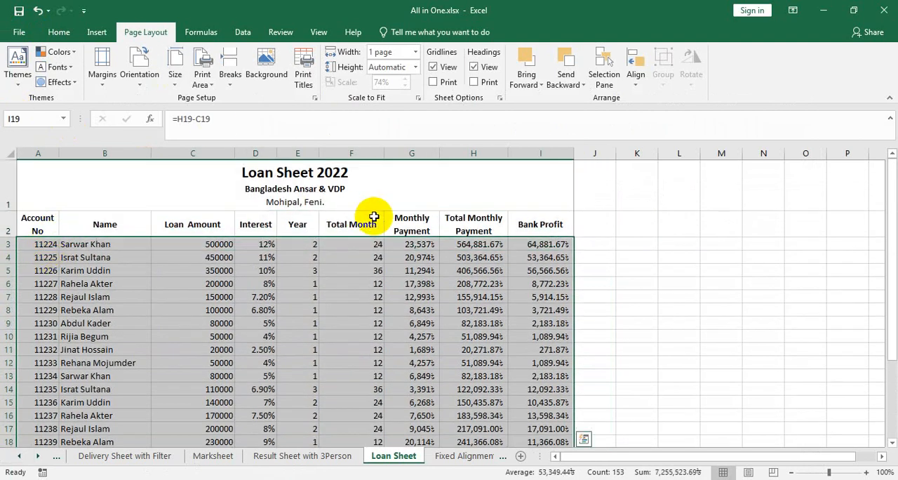
pyautogui.hotkey('ctrl', 'c')
pyautogui.scroll(-3, 371, 217)
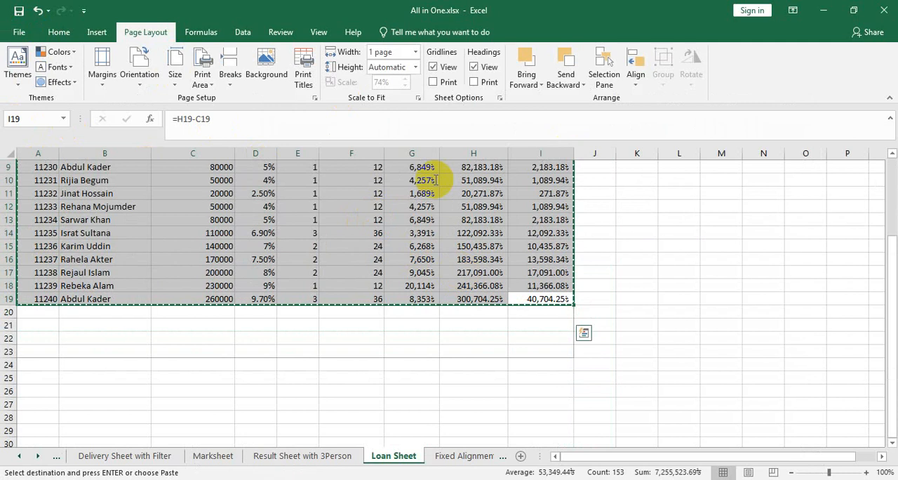
pyautogui.click(106, 32)
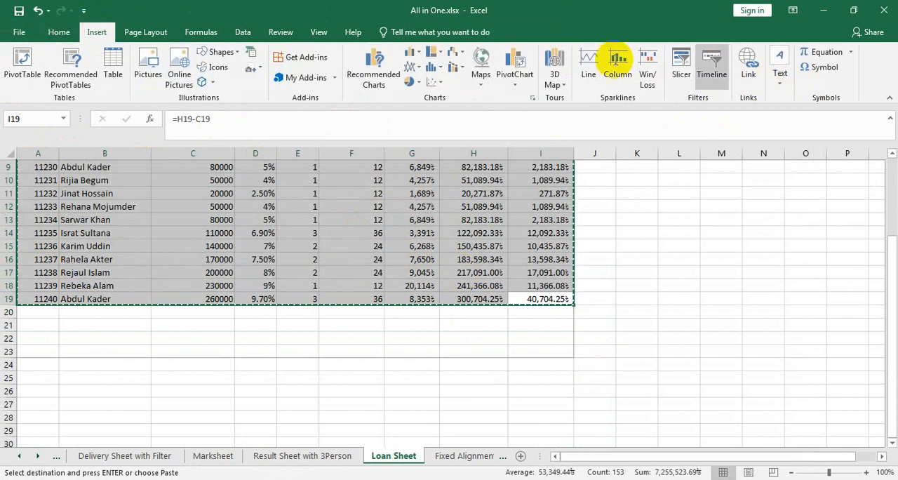
pyautogui.click(70, 32)
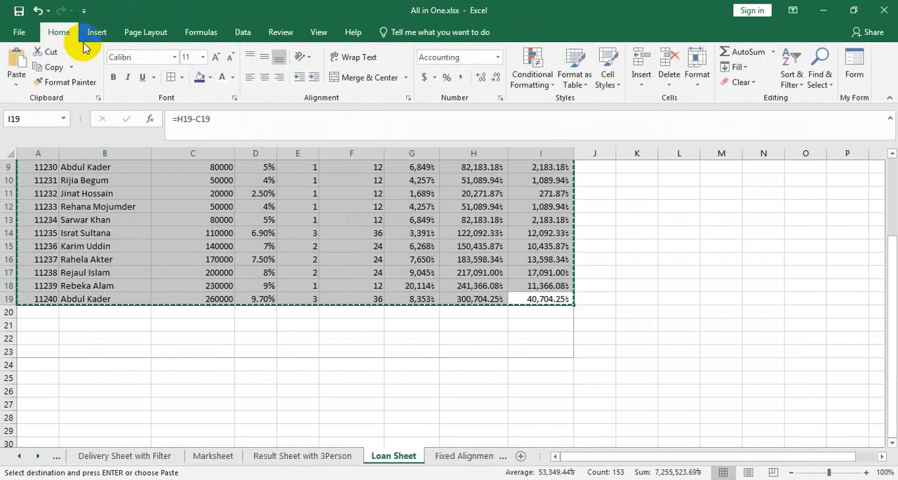
pyautogui.click(742, 83)
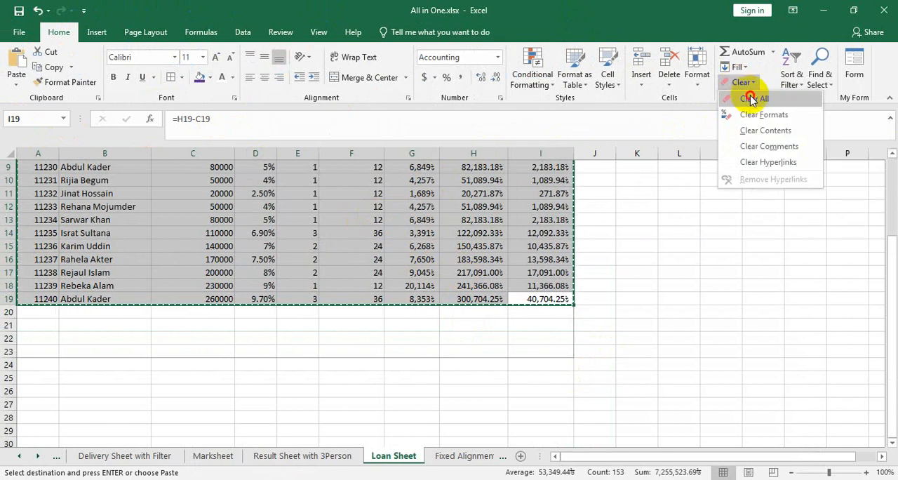
pyautogui.click(751, 98)
pyautogui.scroll(3, 653, 333)
pyautogui.click(538, 338)
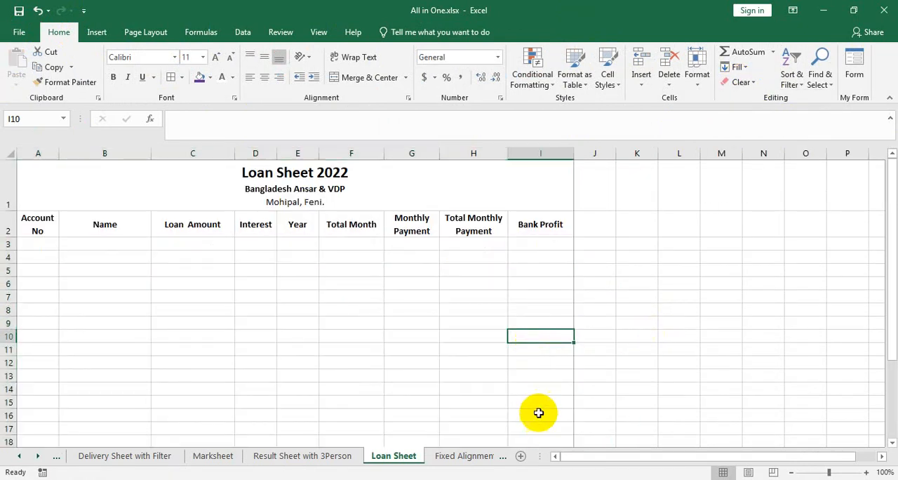
# - Undo and redo the clearing of A3:I19, and apply all borders to that range
pyautogui.hotkey('ctrl', 'z')
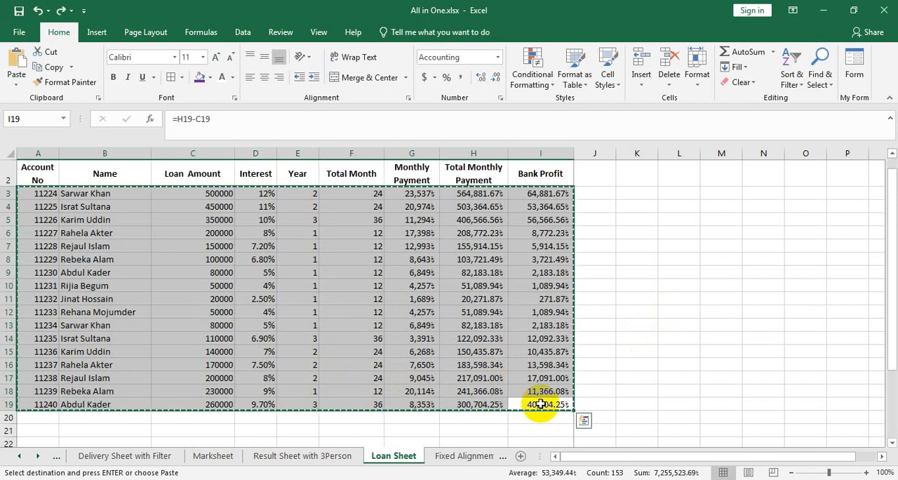
pyautogui.click(61, 10)
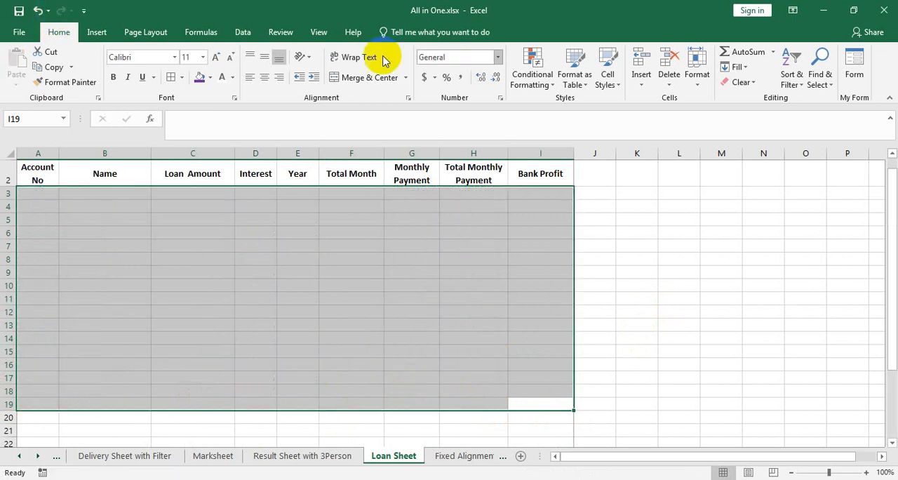
pyautogui.click(171, 77)
pyautogui.click(759, 349)
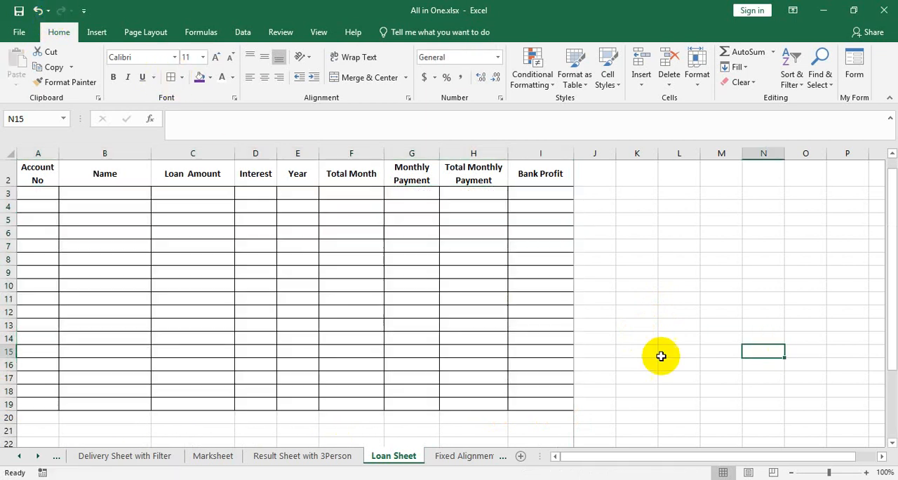
# - Apply all borders to the range starting at the Loan Sheet title, including the column heading row
pyautogui.scroll(1, 638, 357)
pyautogui.moveTo(80, 192); pyautogui.dragTo(379, 362)
pyautogui.click(174, 80)
pyautogui.click(798, 345)
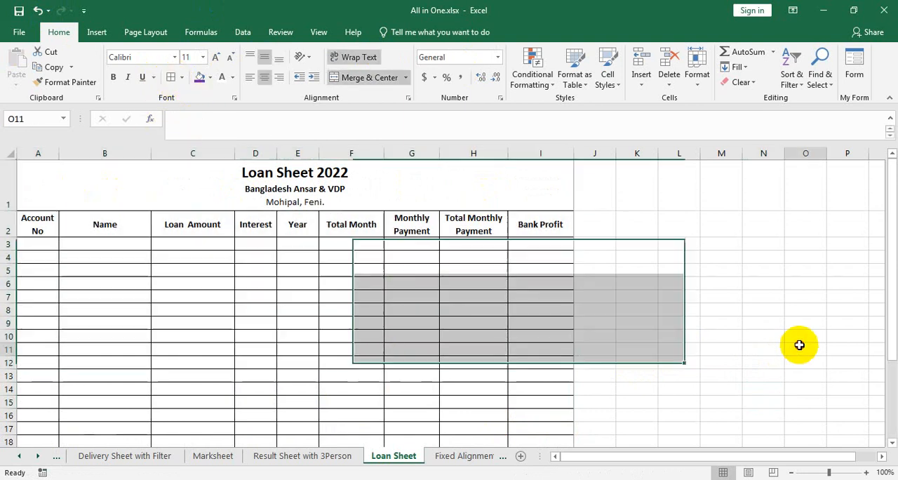
# - Set A1:I19, the blank bordered table with its title and headings, as the print area
pyautogui.scroll(-2, 407, 388)
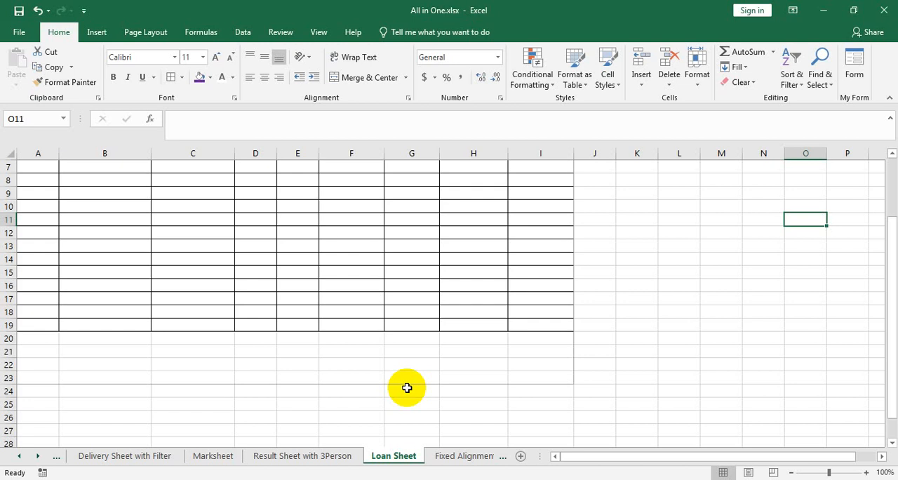
pyautogui.click(145, 35)
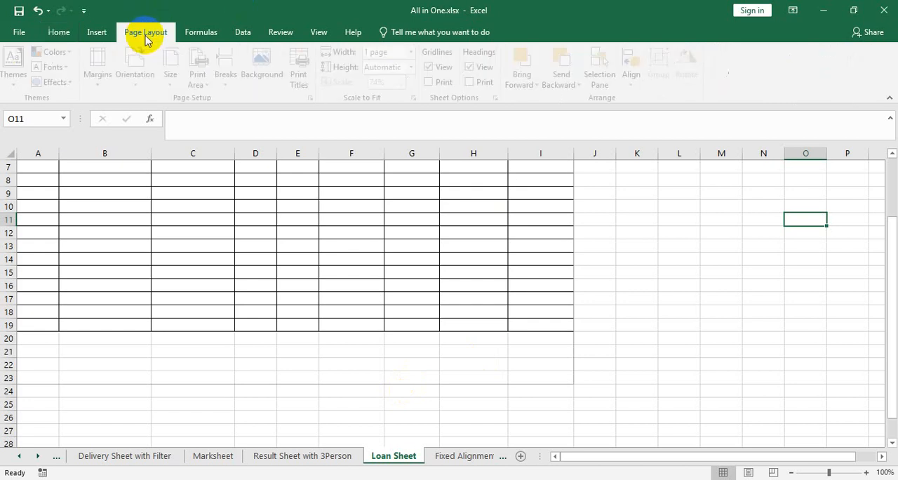
pyautogui.click(175, 74)
pyautogui.click(199, 84)
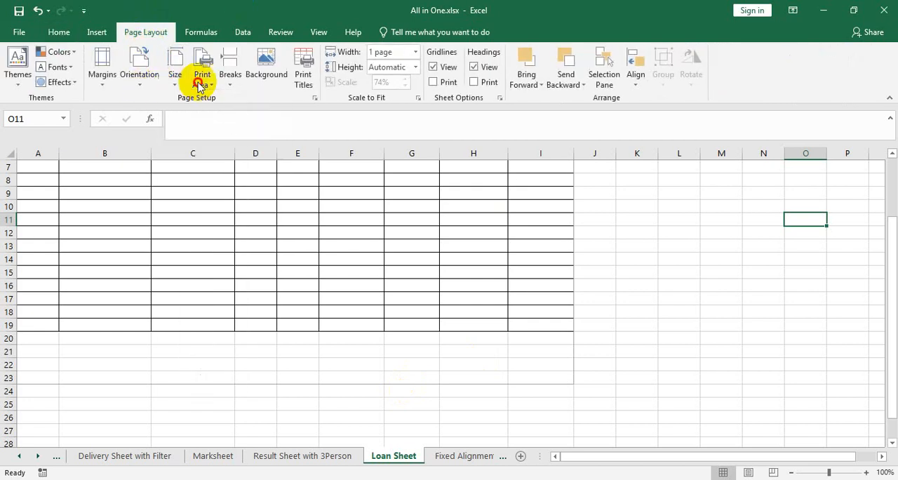
pyautogui.click(539, 315)
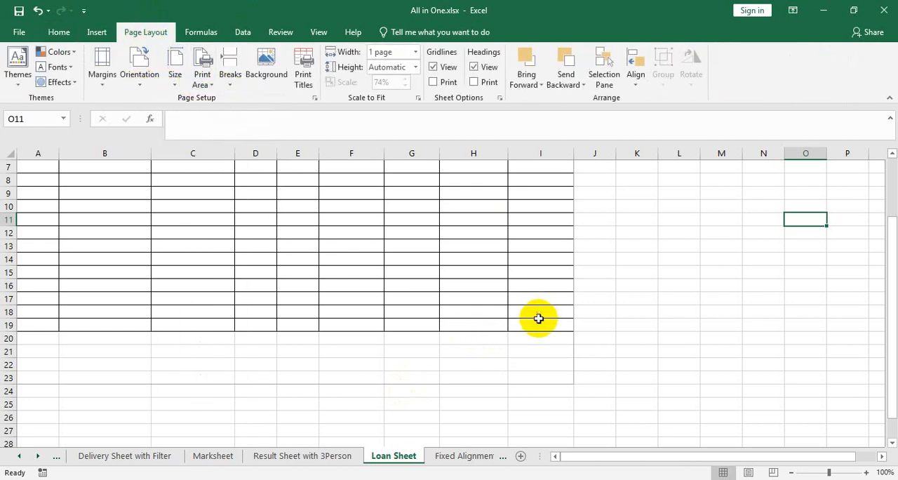
pyautogui.moveTo(539, 323); pyautogui.dragTo(35, 14)
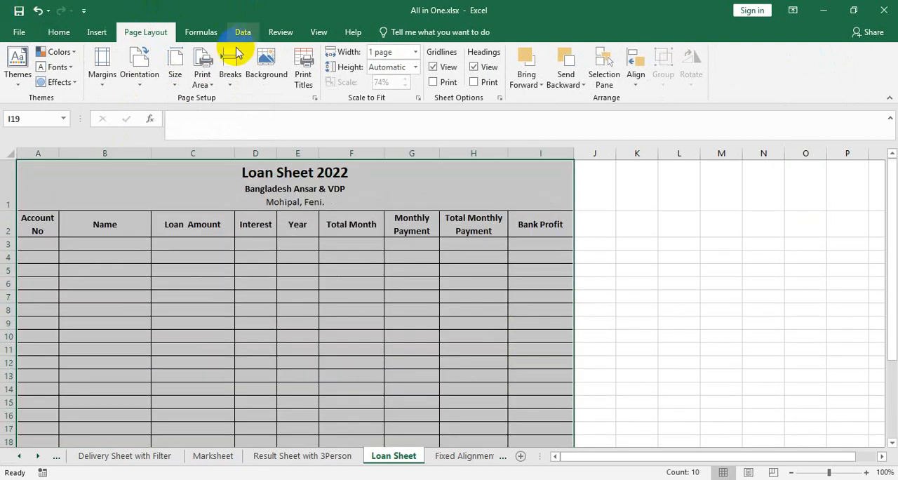
pyautogui.click(202, 79)
pyautogui.click(224, 99)
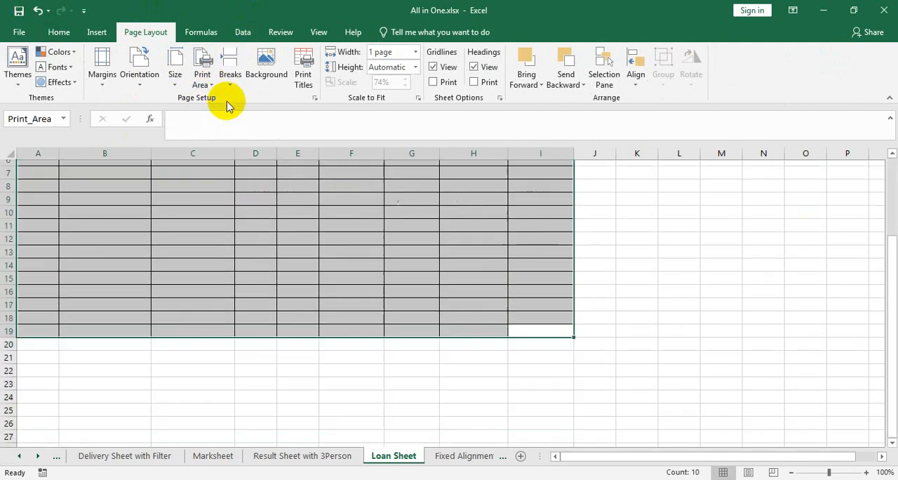
pyautogui.click(585, 369)
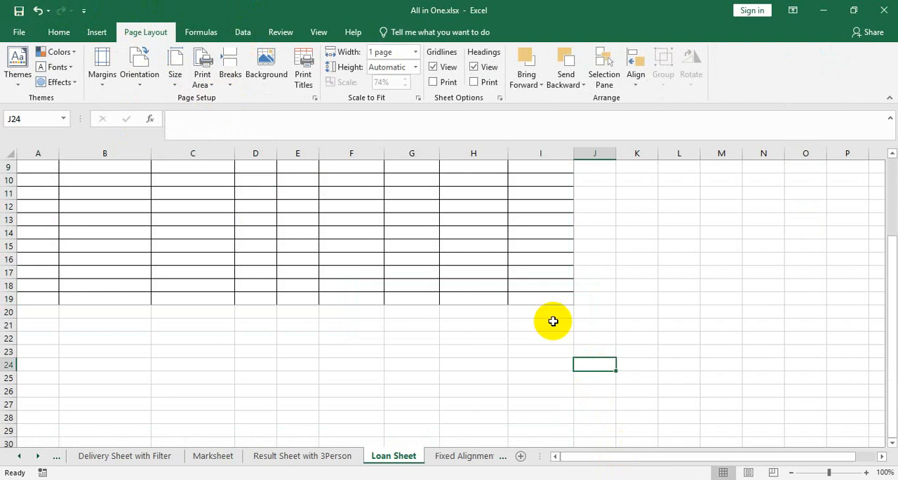
# - Check the blank loan table in the print preview and return to the sheet
pyautogui.click(16, 34)
pyautogui.click(57, 212)
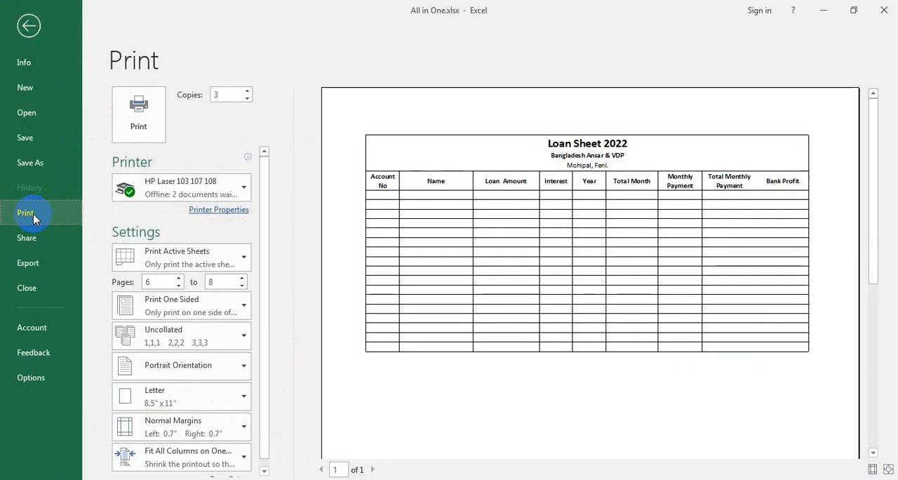
pyautogui.click(29, 25)
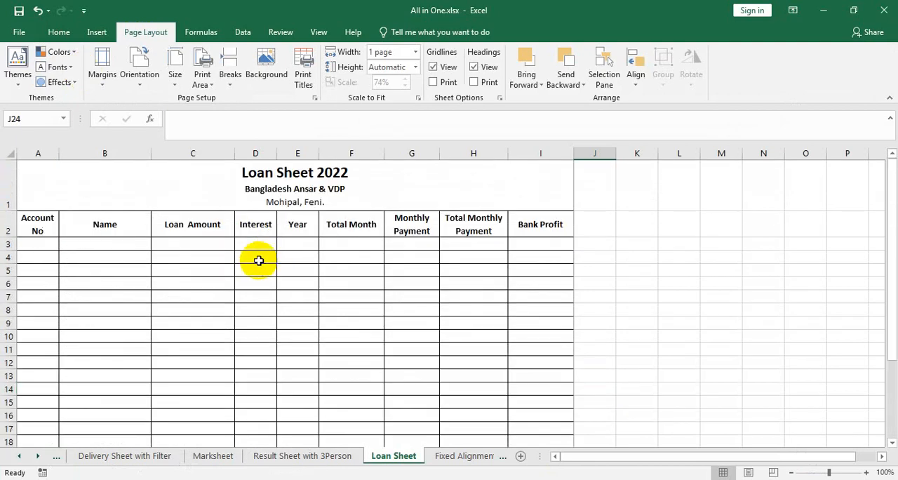
# - Fill the Account No column from A3 to A18 with the series 1 to 16
pyautogui.click(37, 244)
pyautogui.write('1')
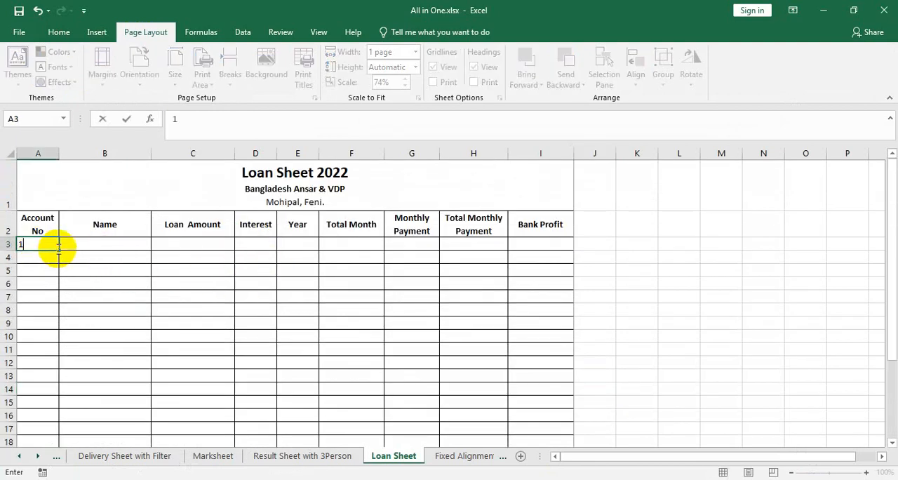
pyautogui.moveTo(60, 251); pyautogui.dragTo(56, 355)
pyautogui.scroll(1, 107, 337)
# - Enter a customer's full name in B3 and fill the Name column down to B18 with the name list
pyautogui.click(100, 244)
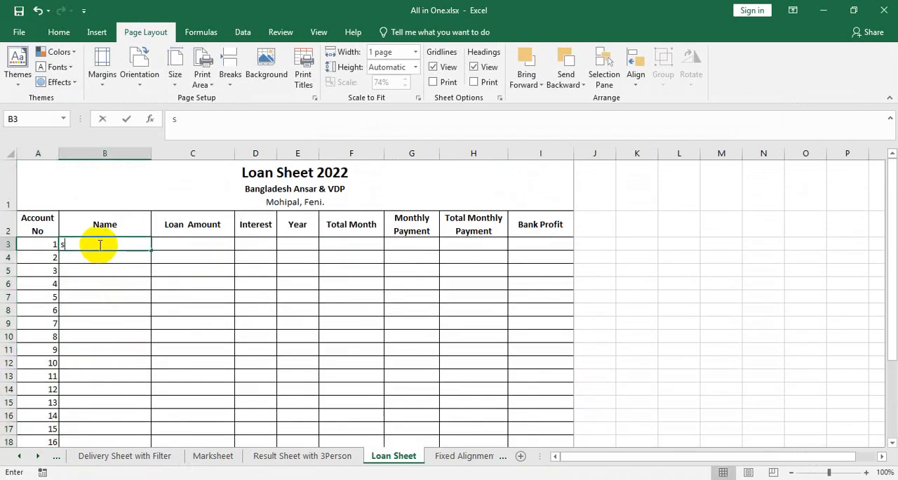
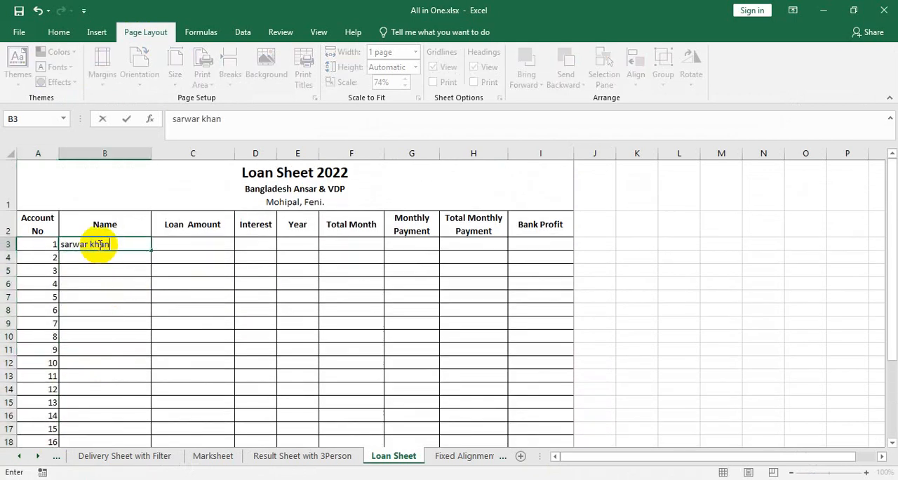
pyautogui.moveTo(153, 252); pyautogui.dragTo(138, 403)
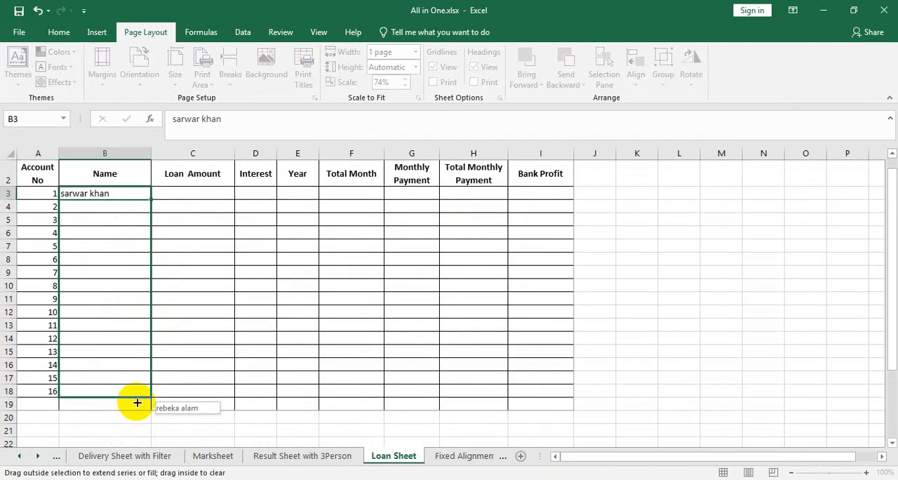
# - Check the table with the filled-in numbers and names in the print preview and return to the sheet
pyautogui.click(19, 32)
pyautogui.click(25, 212)
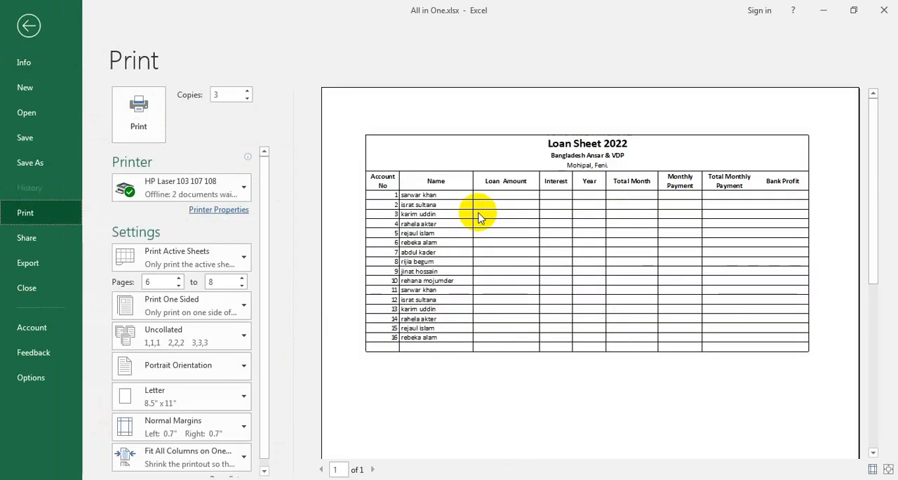
pyautogui.click(31, 26)
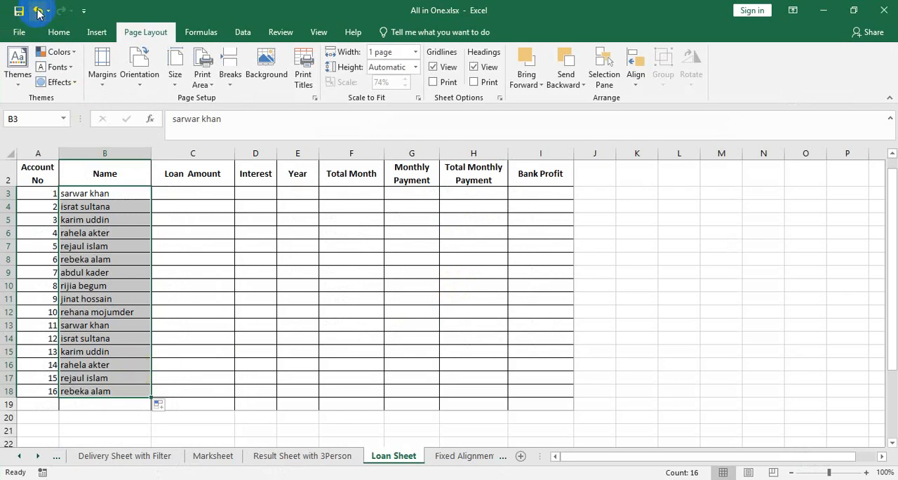
# - Undo the name and account number entries in the table
pyautogui.click(37, 10)
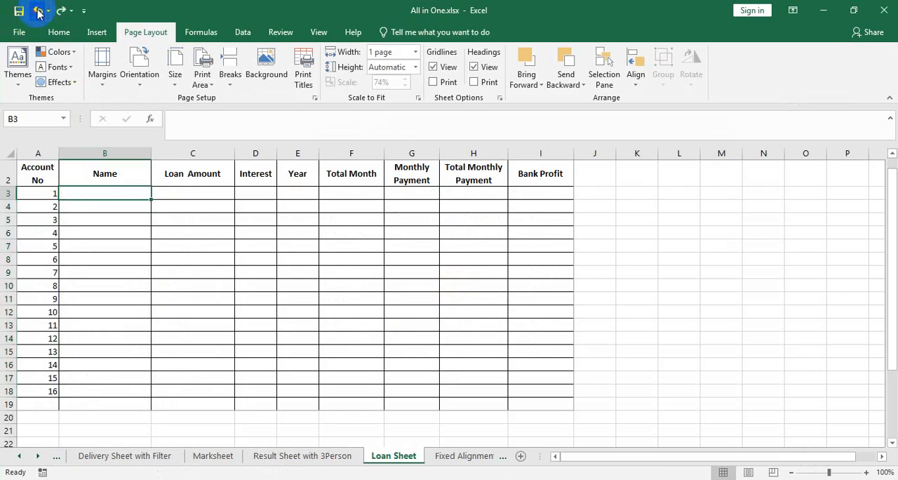
pyautogui.click(39, 12)
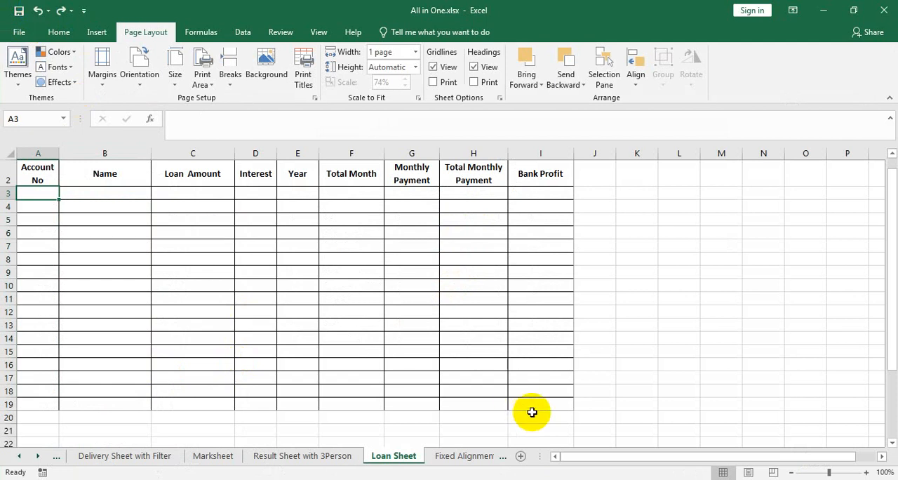
# - Select the emptied table A1:I19 and set it as the print area again
pyautogui.moveTo(529, 411); pyautogui.dragTo(22, 105)
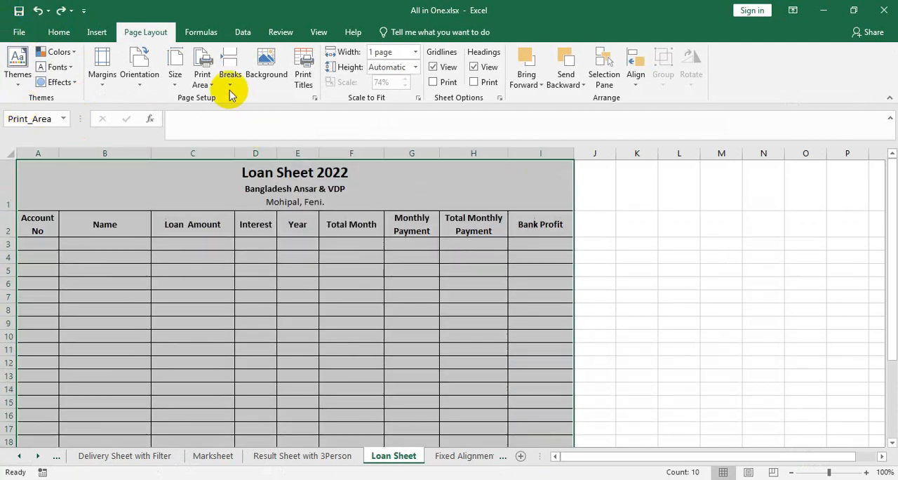
pyautogui.click(203, 77)
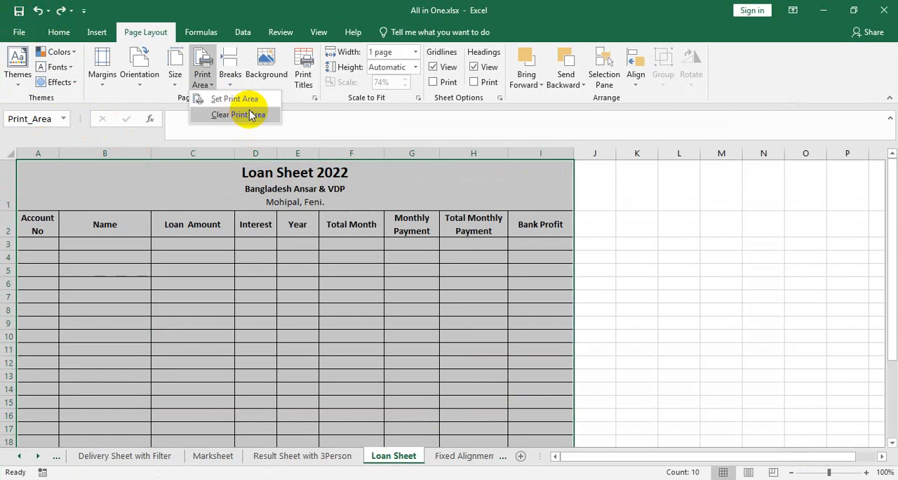
pyautogui.click(232, 99)
pyautogui.scroll(-3, 281, 213)
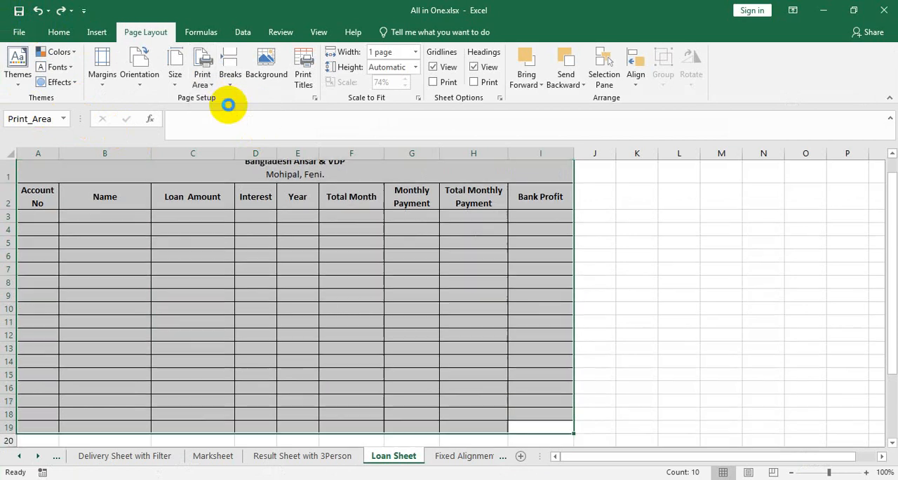
pyautogui.click(348, 272)
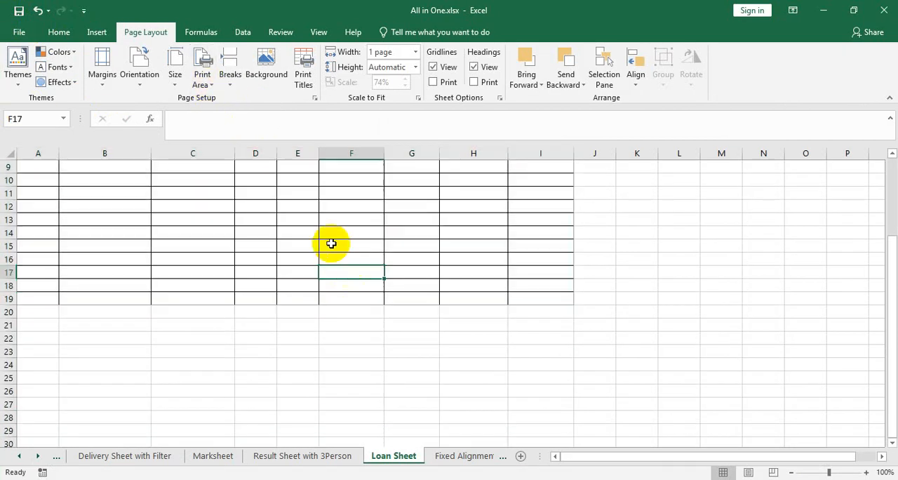
pyautogui.click(211, 81)
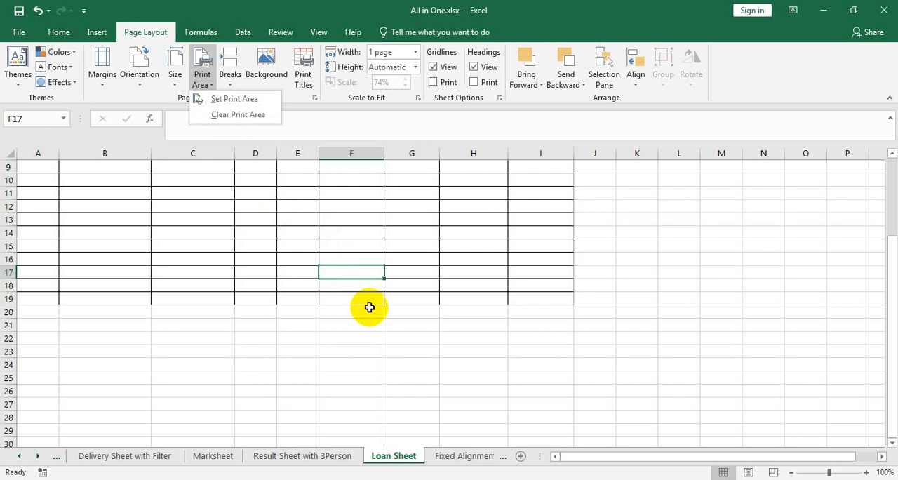
pyautogui.scroll(3, 369, 304)
pyautogui.click(116, 246)
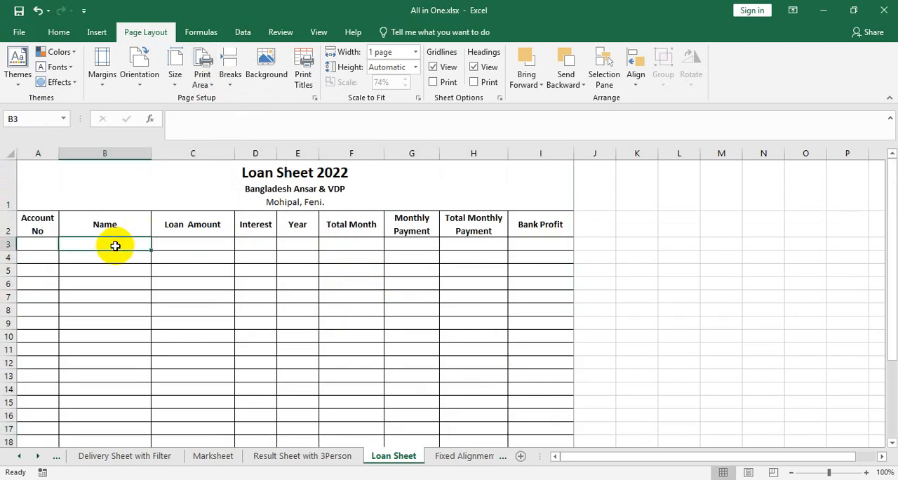
pyautogui.write('s')
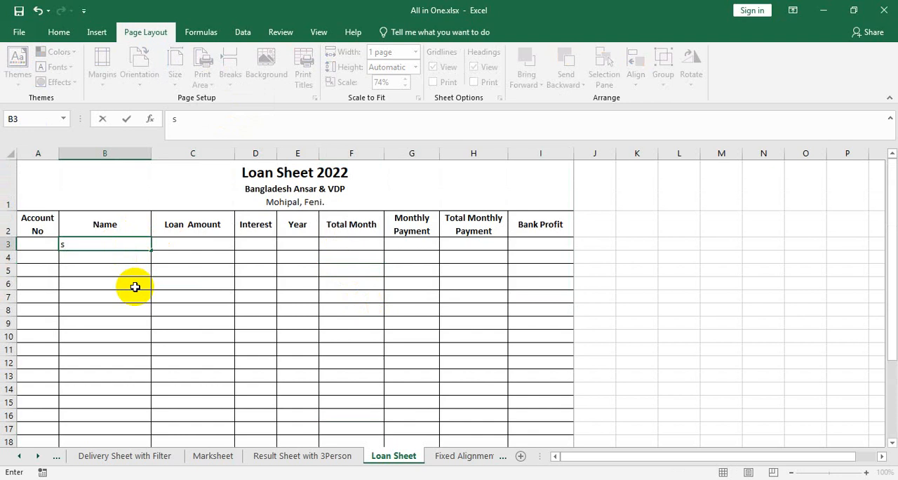
# - Enter a person's name in D20, just below the blank table and outside the print area
pyautogui.scroll(-3, 211, 309)
pyautogui.click(245, 298)
pyautogui.write('sarwar')
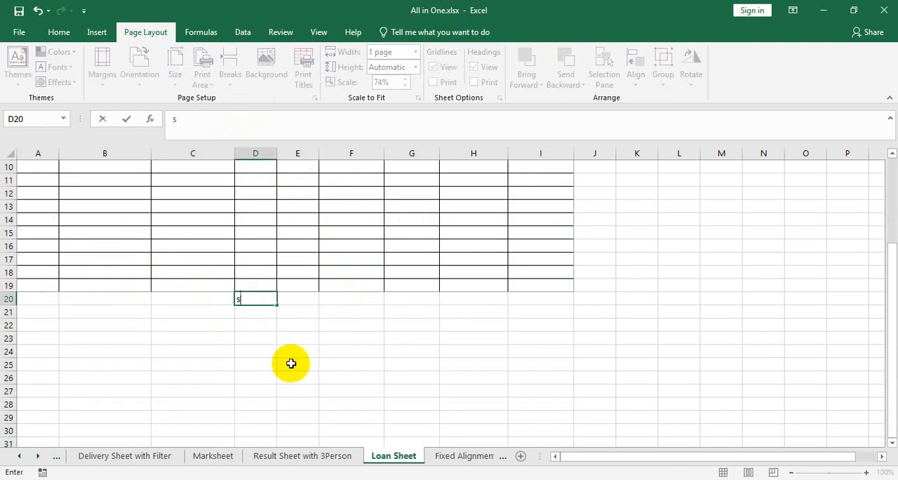
# - Check in the print preview whether the name below the blank table is printed, and return to the sheet
pyautogui.click(17, 33)
pyautogui.click(41, 211)
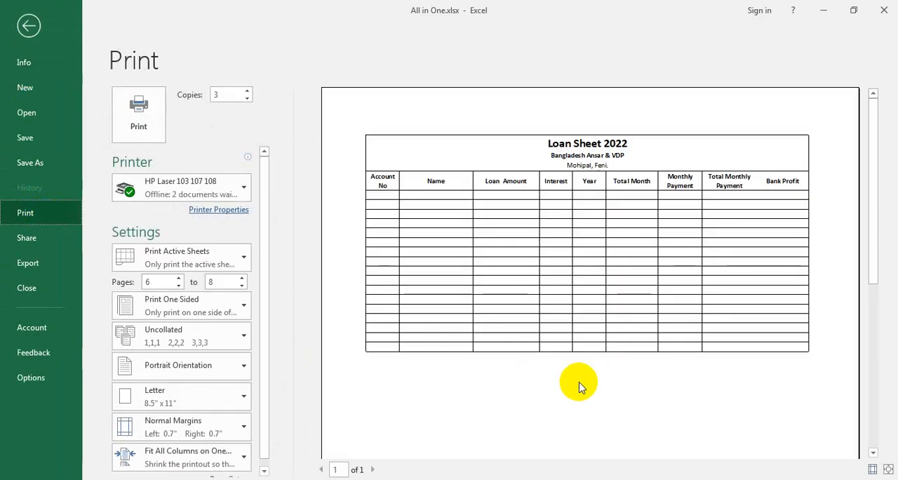
pyautogui.click(32, 25)
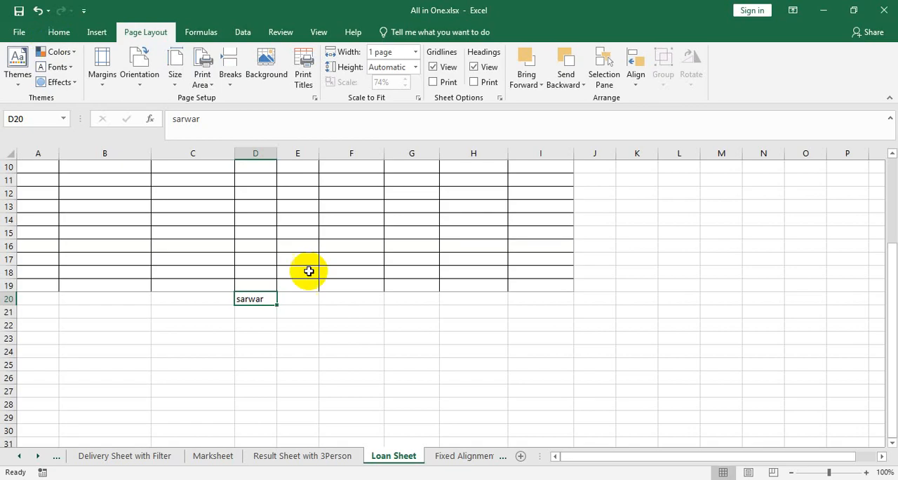
# - Clear the name from D20, enter 1 in A3 and fill it down the Account No column to A18
pyautogui.scroll(3, 308, 271)
pyautogui.scroll(-3, 355, 301)
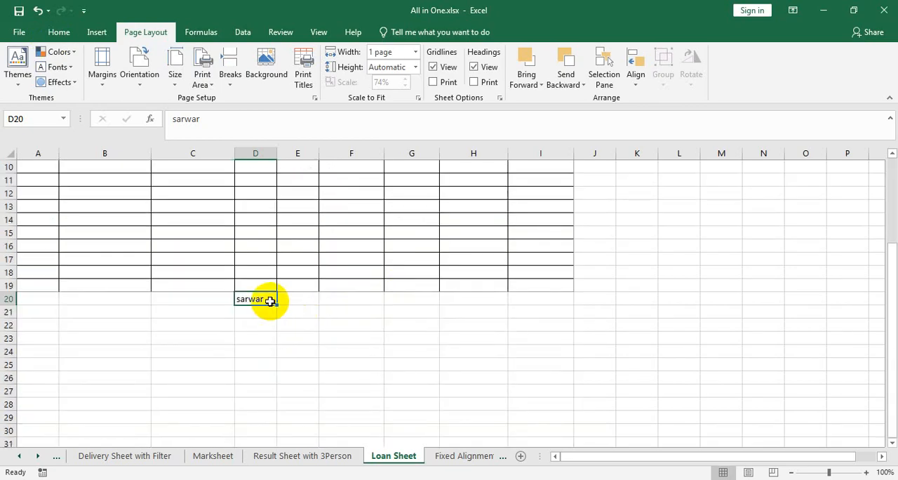
pyautogui.scroll(3, 279, 347)
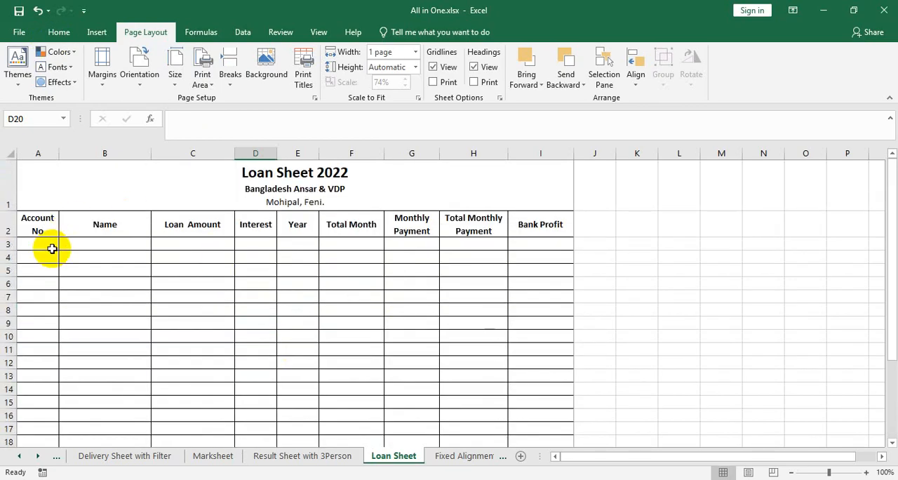
pyautogui.click(53, 243)
pyautogui.write('1')
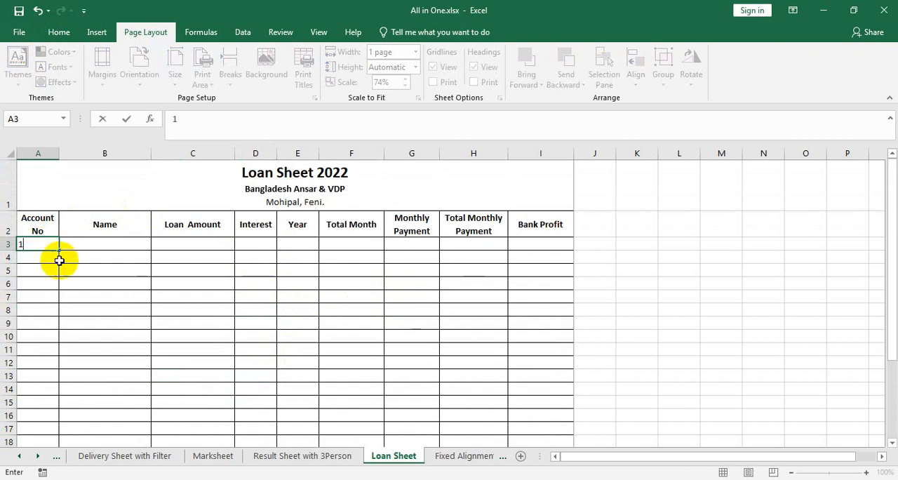
pyautogui.moveTo(60, 253); pyautogui.dragTo(55, 310)
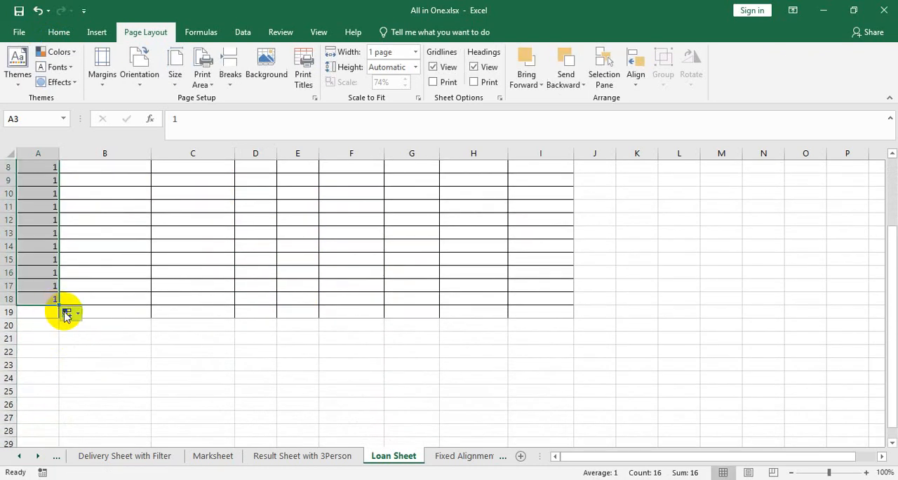
# - Check the blank table with the filled Account No column in the print preview and return to the sheet
pyautogui.click(19, 35)
pyautogui.click(26, 213)
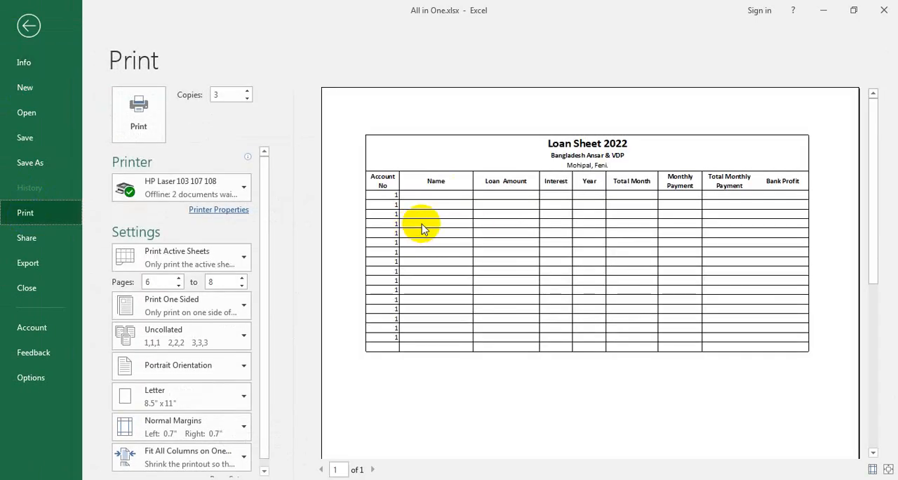
pyautogui.click(30, 27)
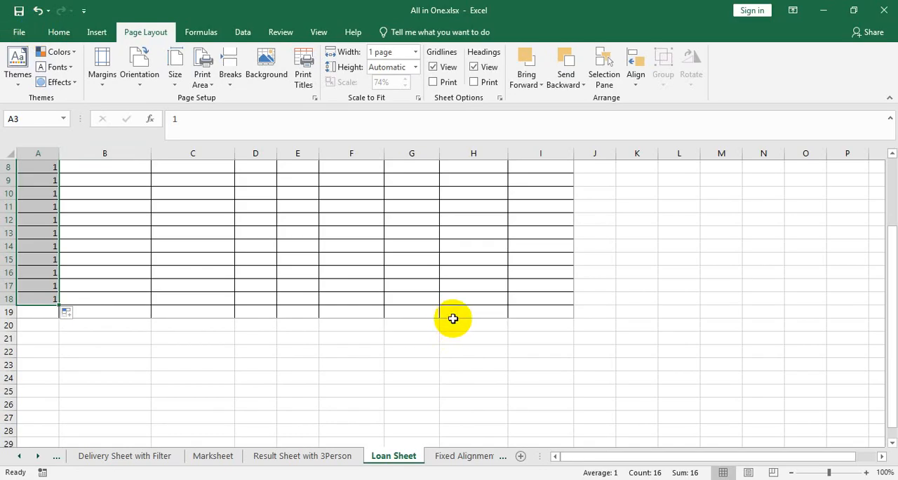
# - Delete the filled values from A3:A18 in the Account No column
pyautogui.scroll(3, 454, 318)
pyautogui.press('Delete')
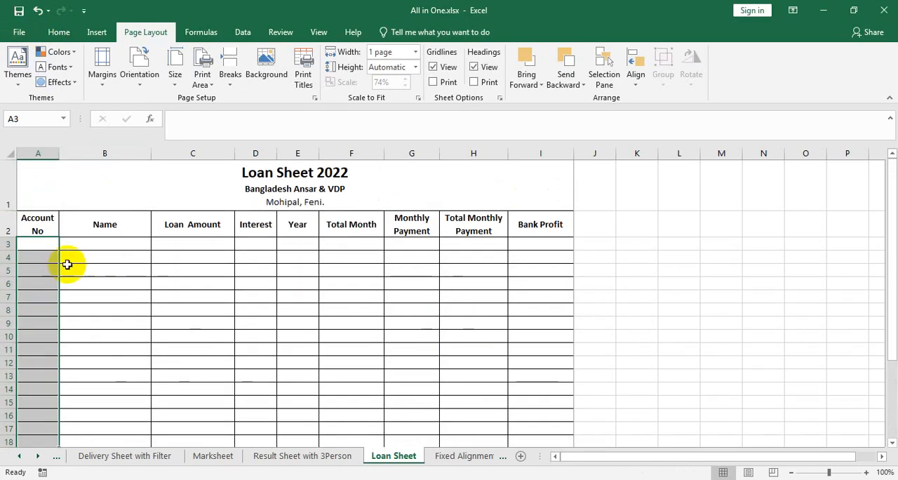
pyautogui.click(42, 246)
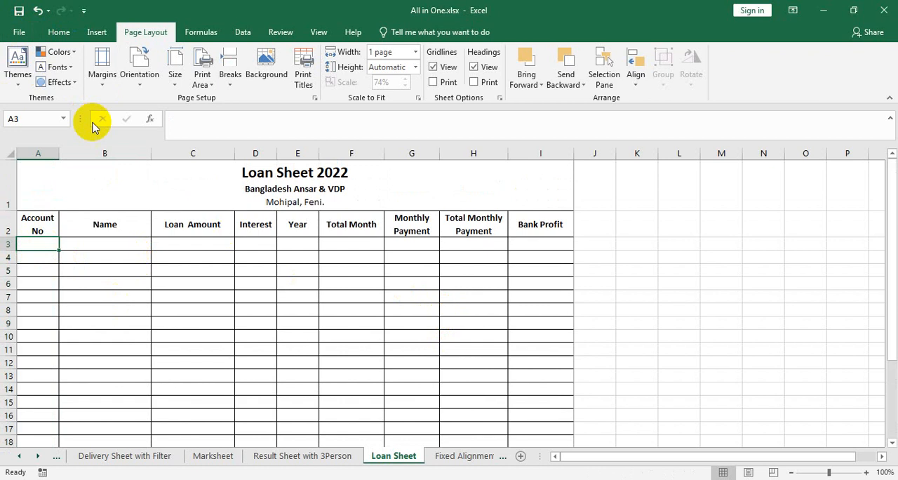
# - Select the whole blank bordered table A1:I19
pyautogui.click(203, 82)
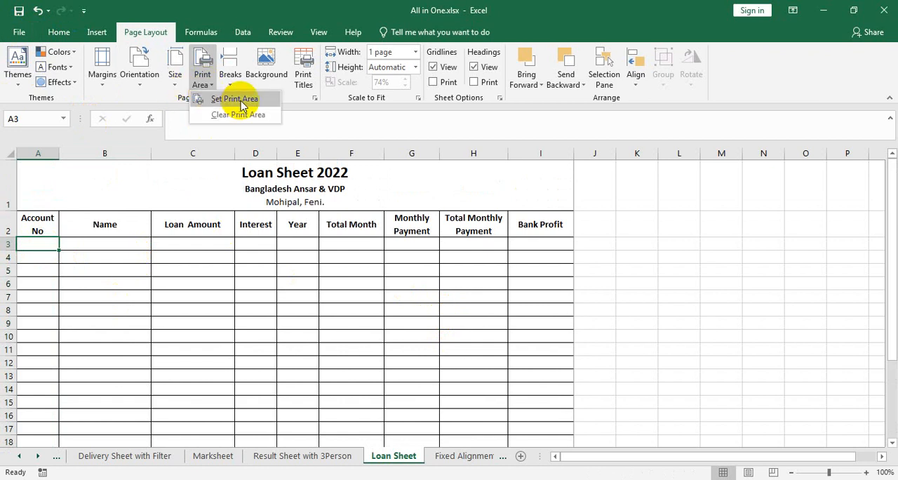
pyautogui.scroll(-3, 592, 379)
pyautogui.click(525, 287)
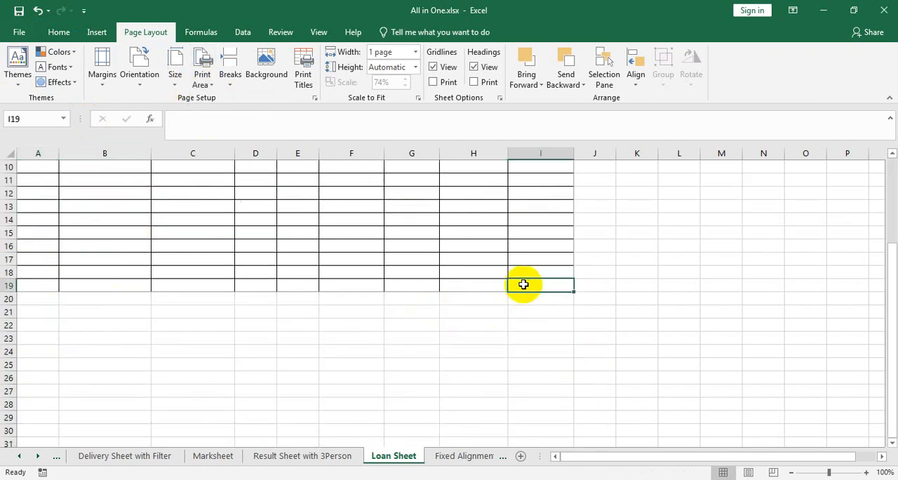
pyautogui.moveTo(523, 284); pyautogui.dragTo(7, 80)
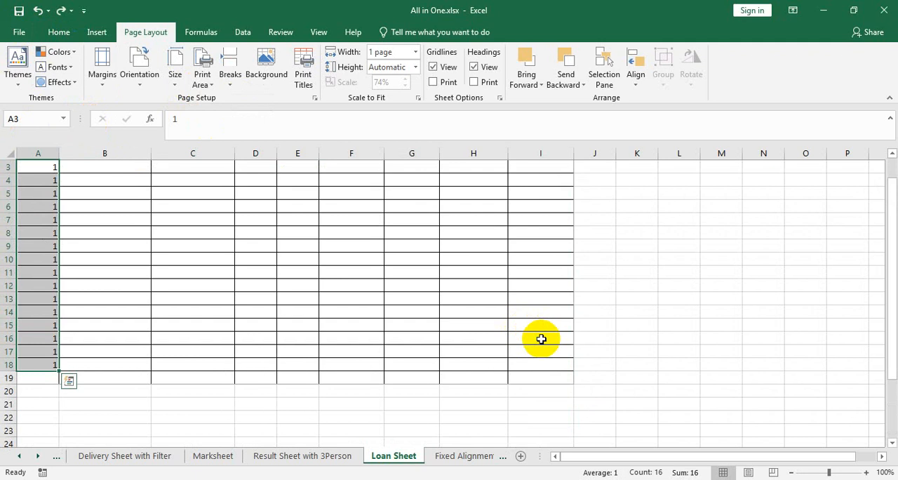
# - Undo the recent edits back to the filled loan table, then deselect it and cancel the pending copy
pyautogui.hotkey('ctrl', 'z')
pyautogui.hotkey('ctrl', 'z')
pyautogui.hotkey('ctrl', 'z')
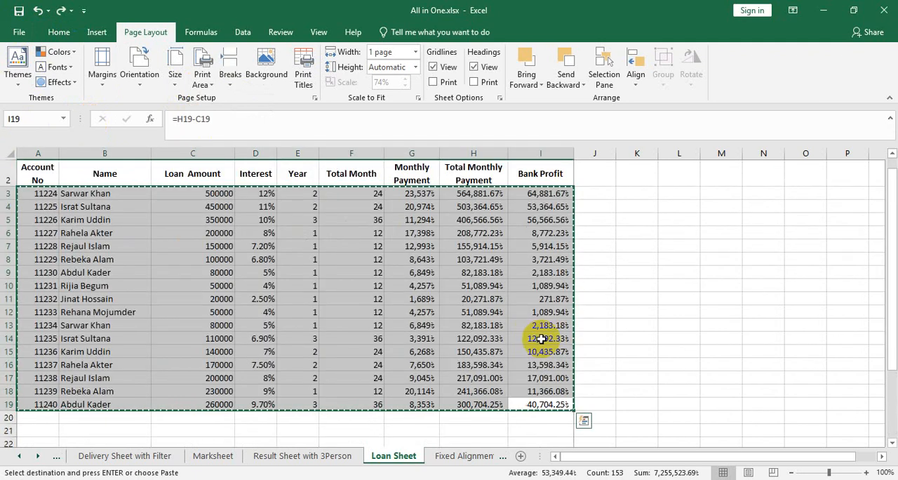
pyautogui.moveTo(589, 340); pyautogui.dragTo(620, 355)
pyautogui.click(620, 355)
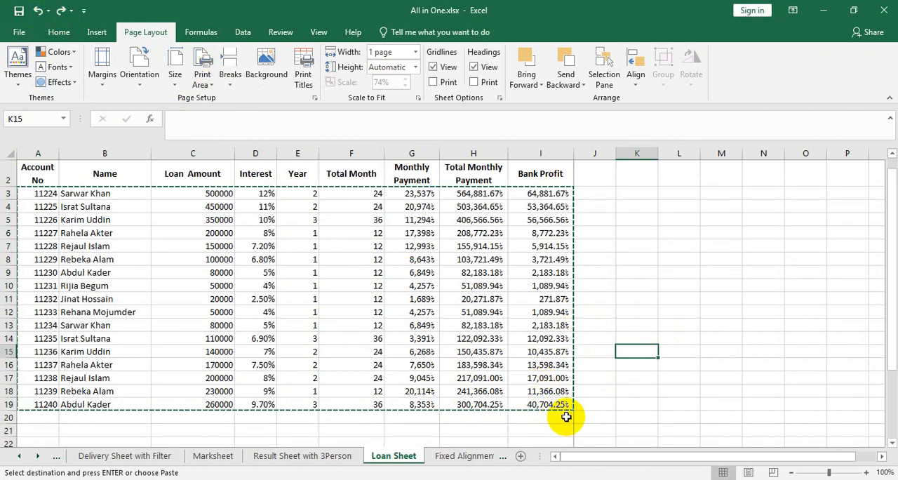
pyautogui.press('Escape')
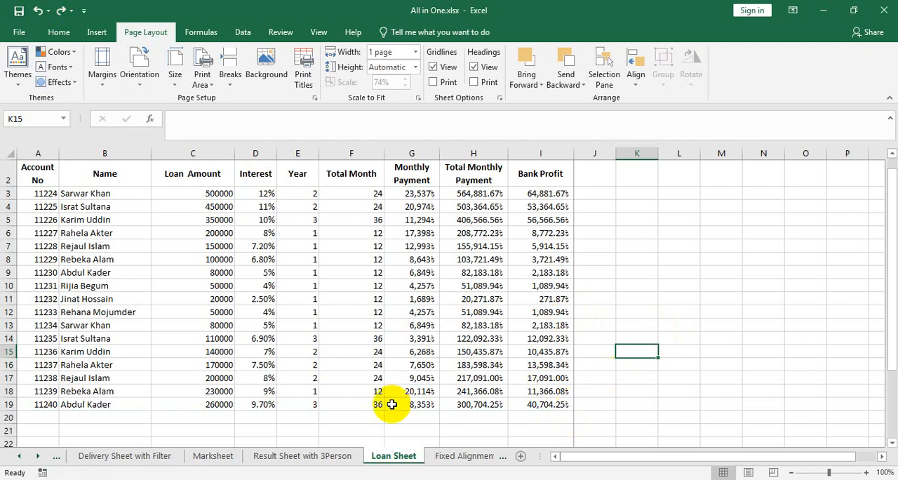
pyautogui.scroll(-3, 366, 294)
pyautogui.click(366, 295)
pyautogui.write('s')
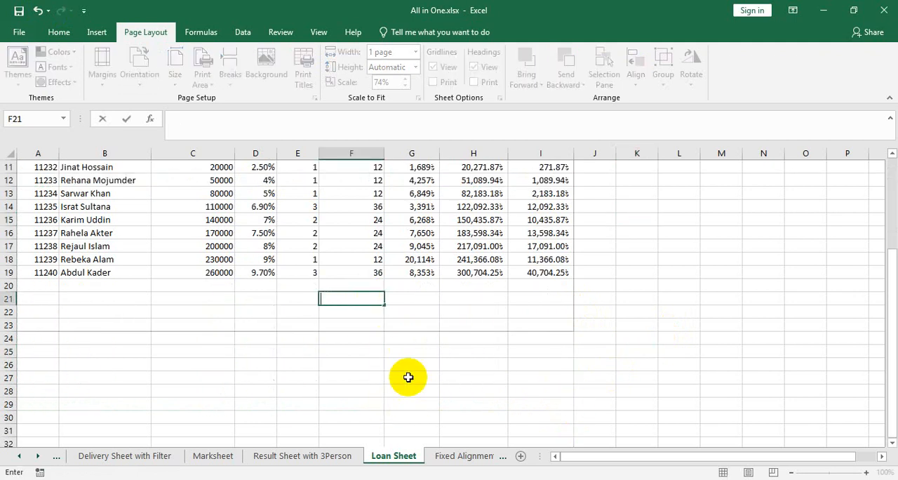
pyautogui.scroll(3, 551, 393)
pyautogui.moveTo(546, 405); pyautogui.dragTo(12, 124)
pyautogui.click(419, 287)
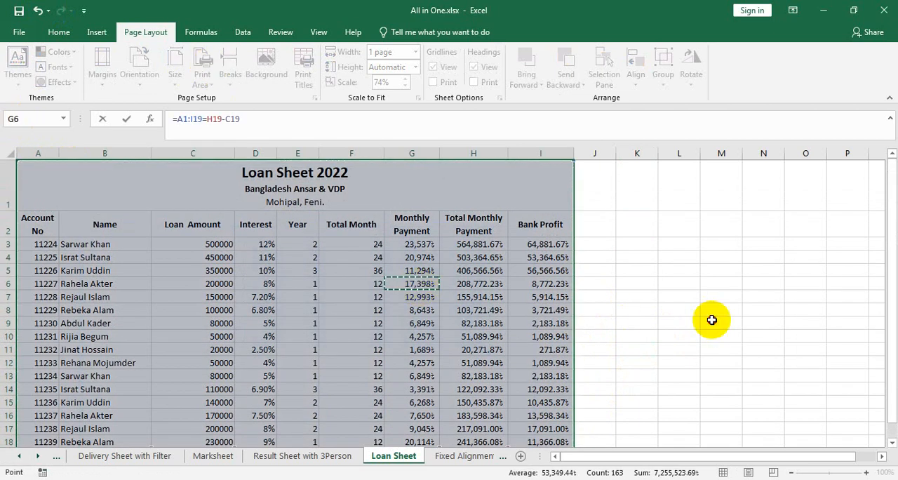
pyautogui.scroll(-4, 441, 317)
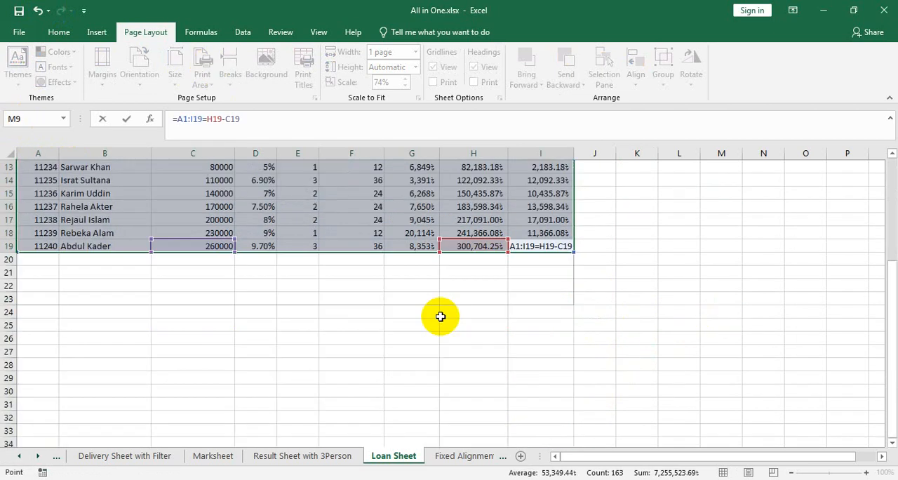
pyautogui.click(462, 334)
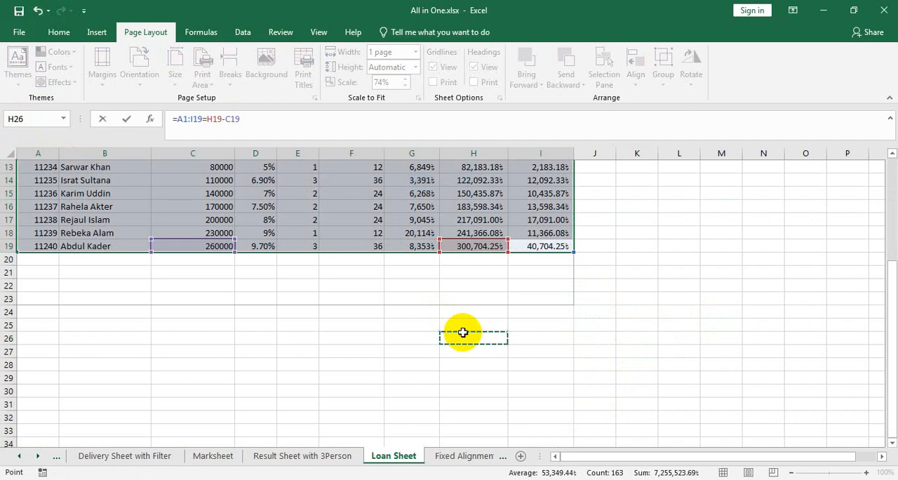
pyautogui.press('Return')
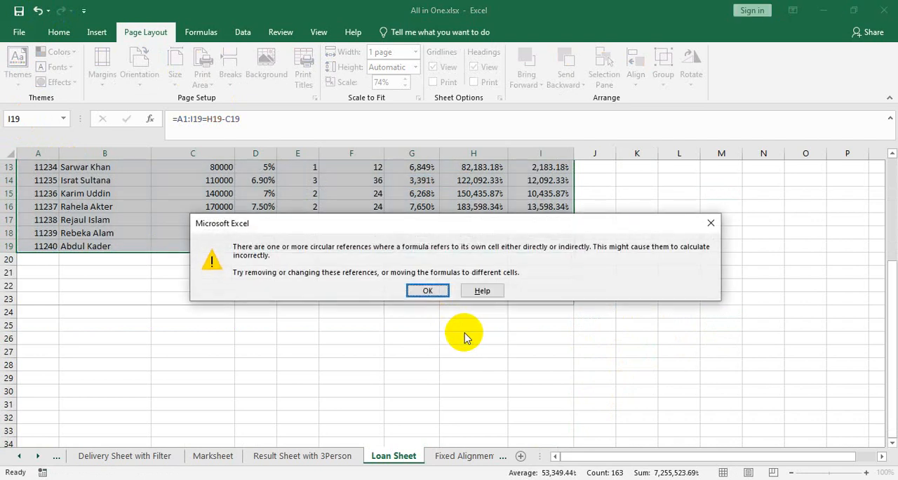
pyautogui.click(436, 290)
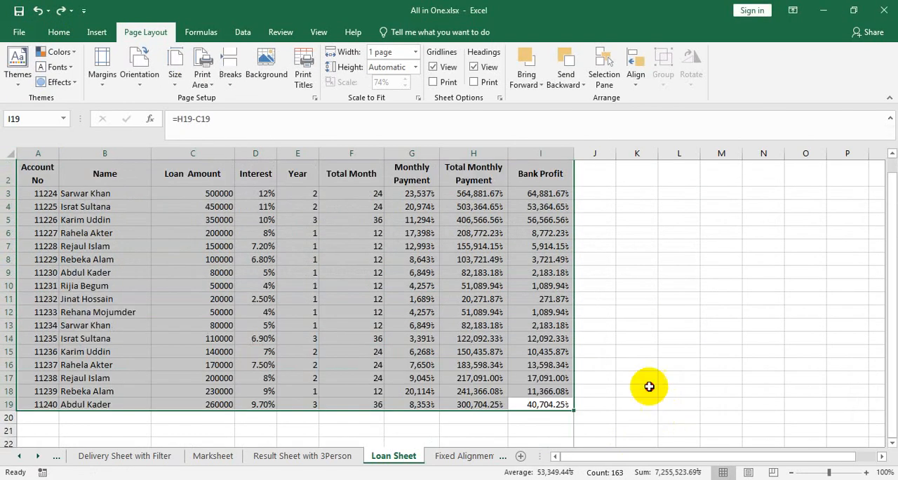
pyautogui.click(649, 386)
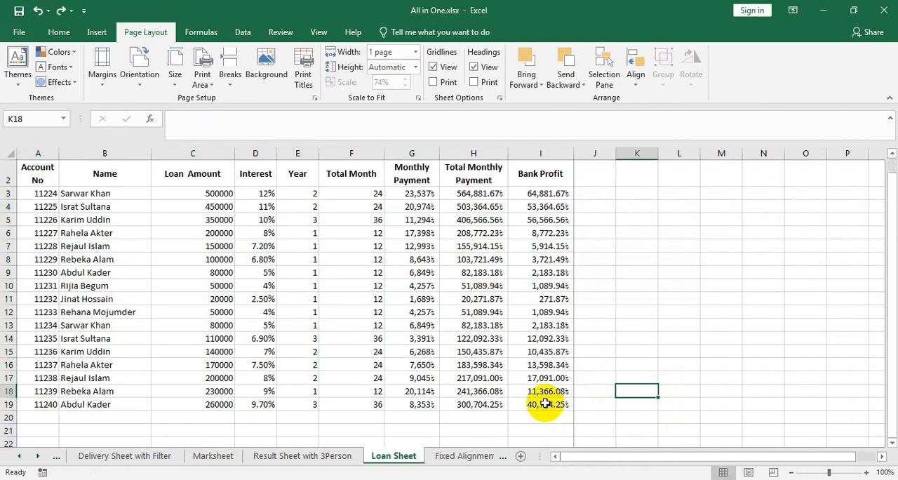
# - Select the filled loan table A1:I19 and set it as the print area
pyautogui.moveTo(546, 404); pyautogui.dragTo(14, 84)
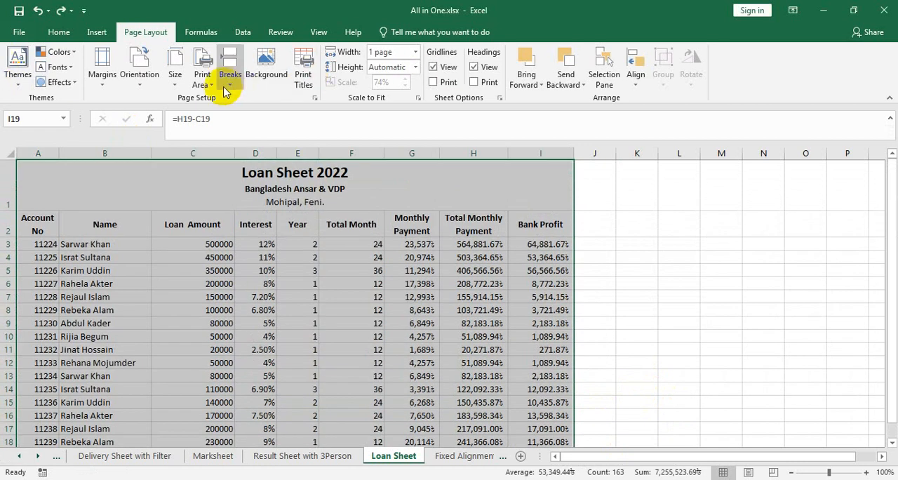
pyautogui.click(203, 79)
pyautogui.click(224, 104)
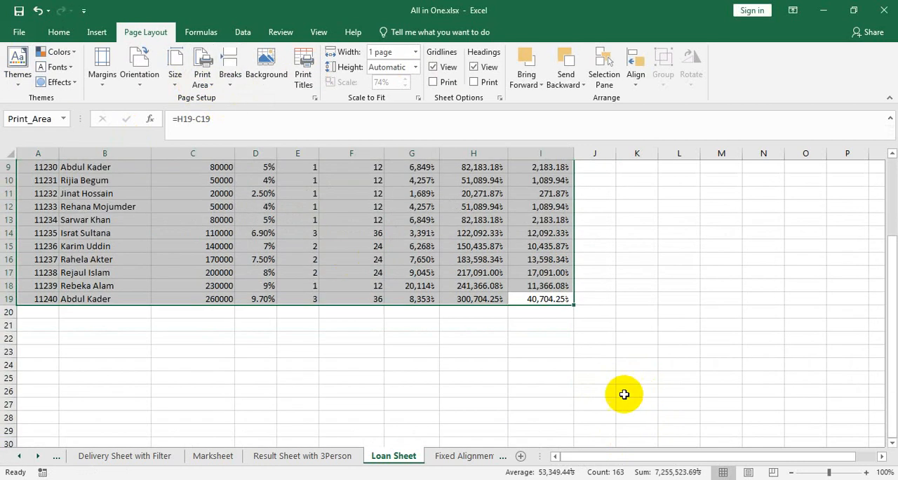
# - Check the filled loan table's print area in the print preview and return to the sheet
pyautogui.click(625, 395)
pyautogui.click(17, 29)
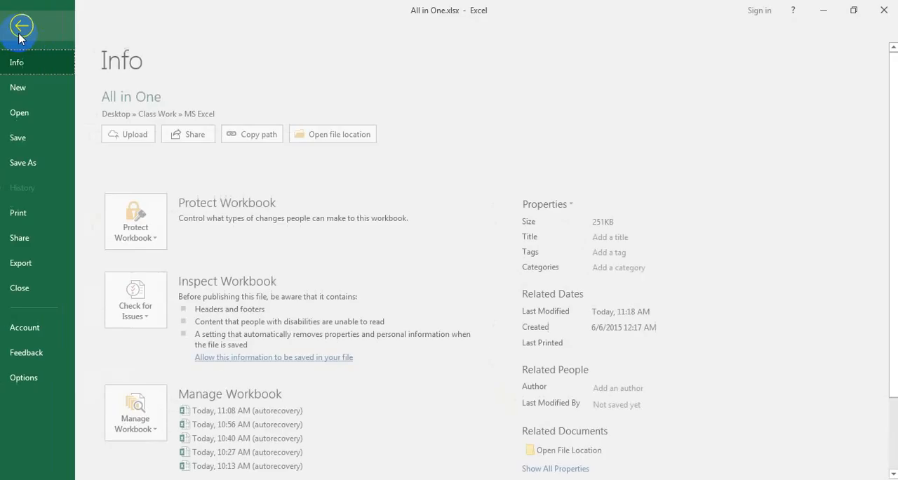
pyautogui.click(24, 212)
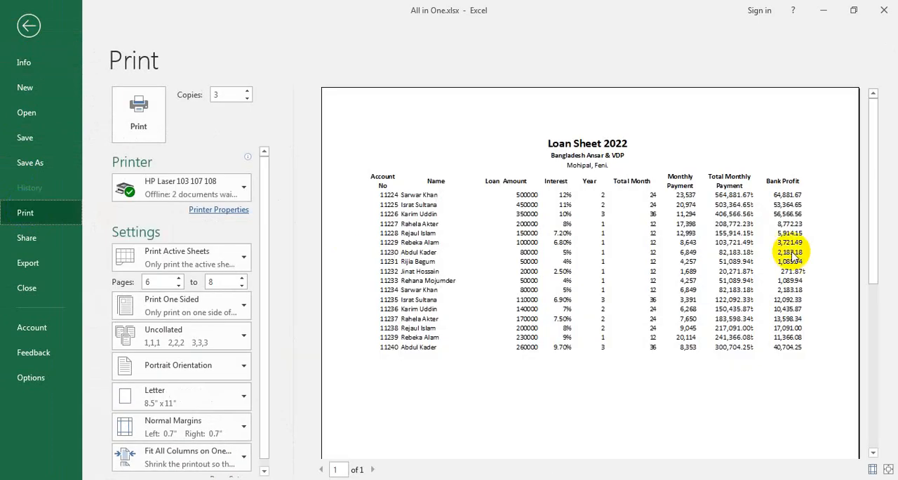
pyautogui.click(28, 26)
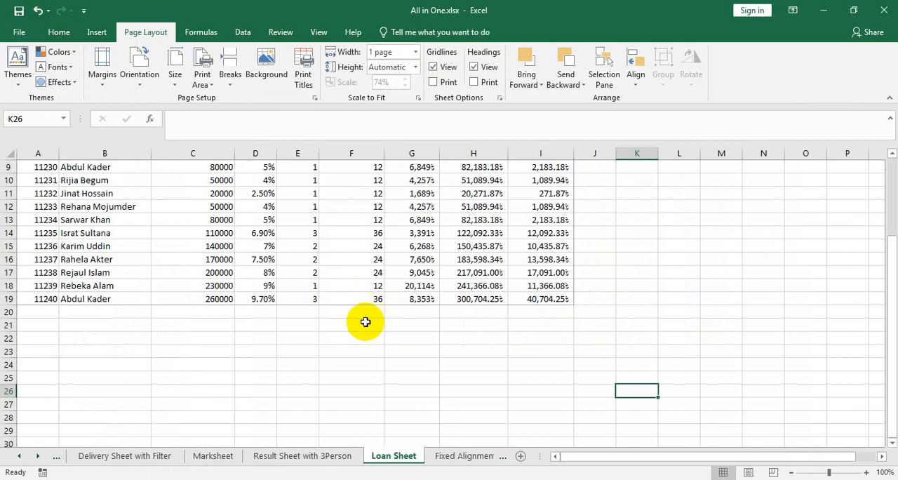
# - Enter a person's name in F21, below the loan table and outside the print area
pyautogui.click(367, 323)
pyautogui.write('sar')
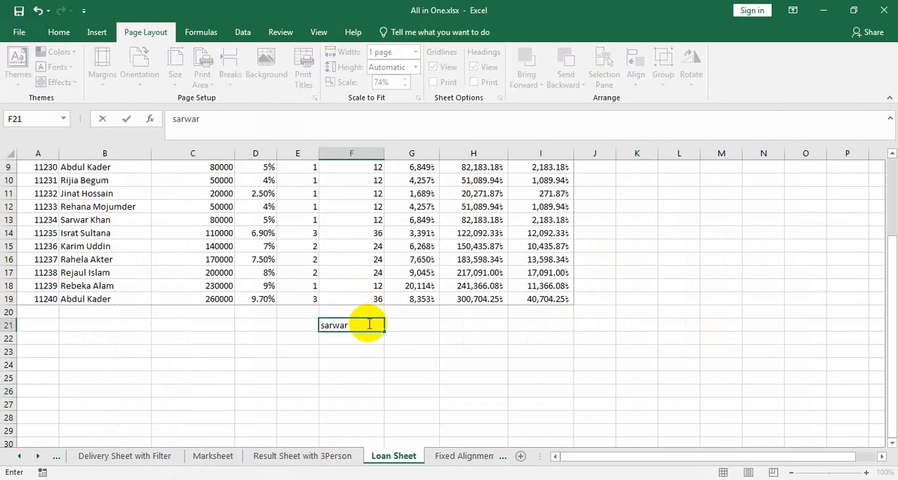
pyautogui.write('war')
pyautogui.press('Tab')
pyautogui.write('sa')
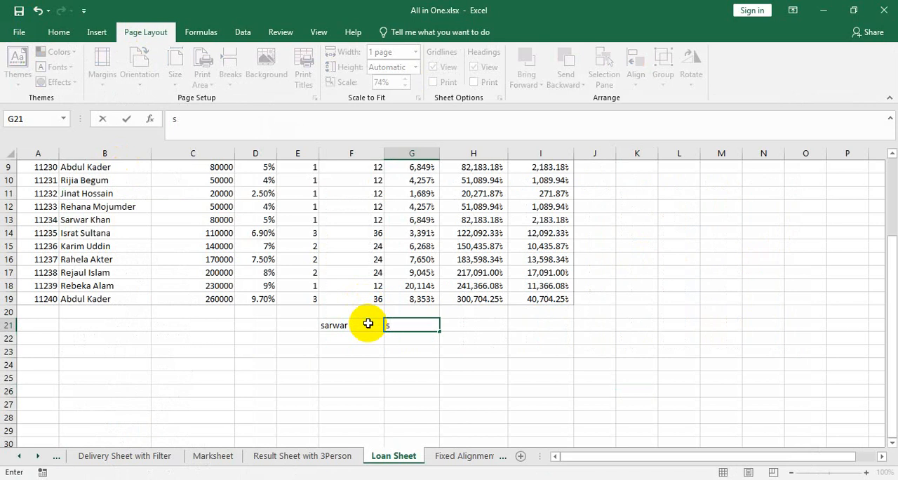
pyautogui.click(357, 325)
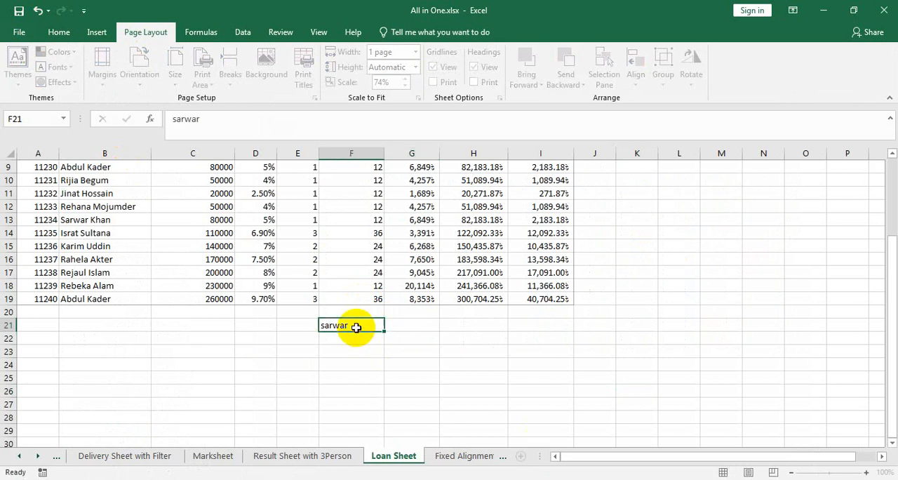
# - Clear the name from F21, then enter "january" in B21 and fill it across to I21, below the loan table
pyautogui.press('Delete')
pyautogui.click(100, 327)
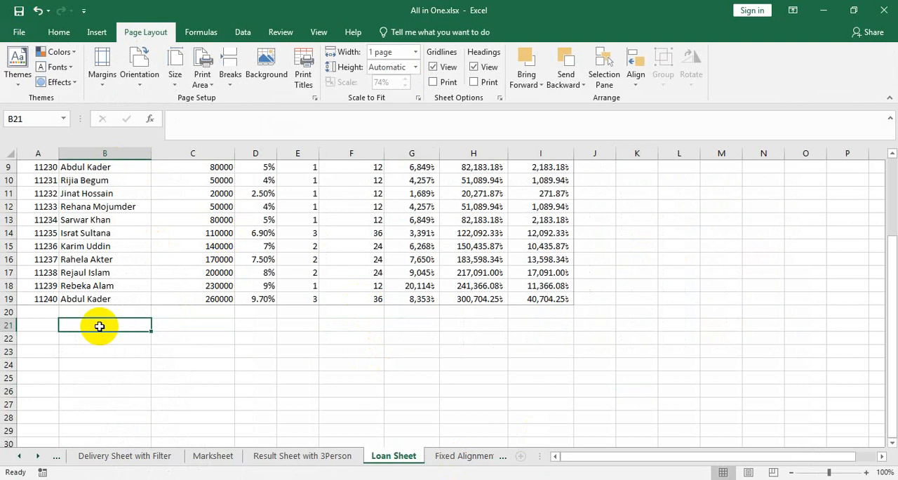
pyautogui.write('january')
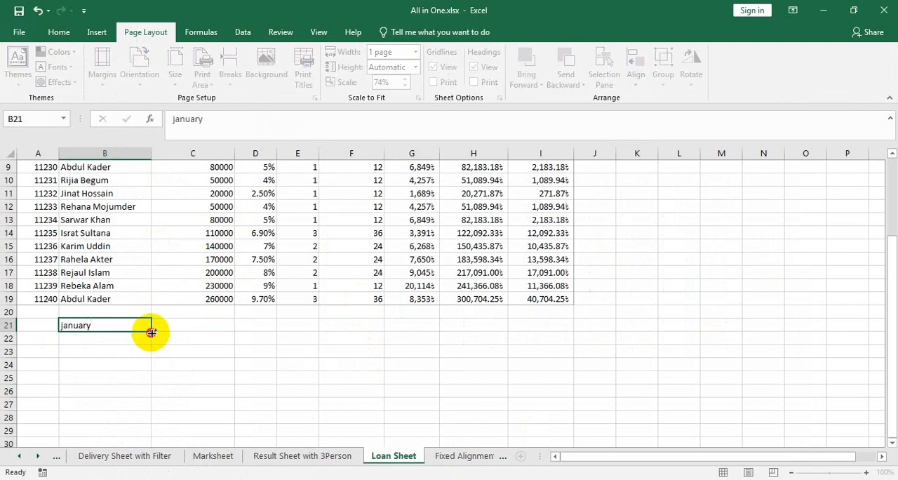
pyautogui.moveTo(152, 332); pyautogui.dragTo(567, 353)
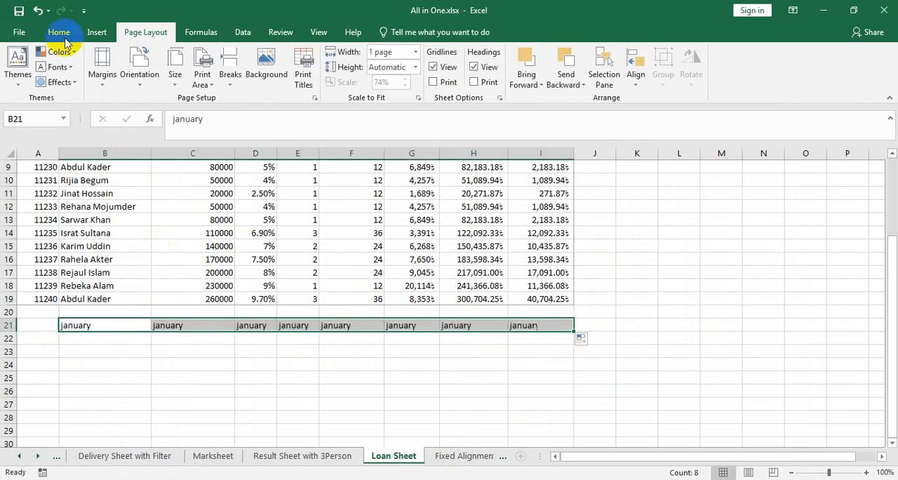
# - Check in the print preview whether the row 21 text outside the print area is printed, and return to the sheet
pyautogui.click(10, 41)
pyautogui.click(37, 215)
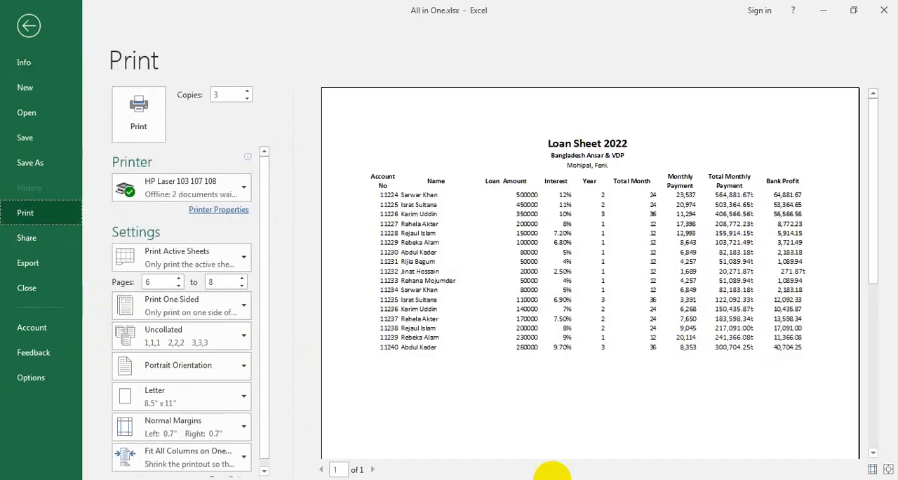
pyautogui.scroll(-1, 291, 221)
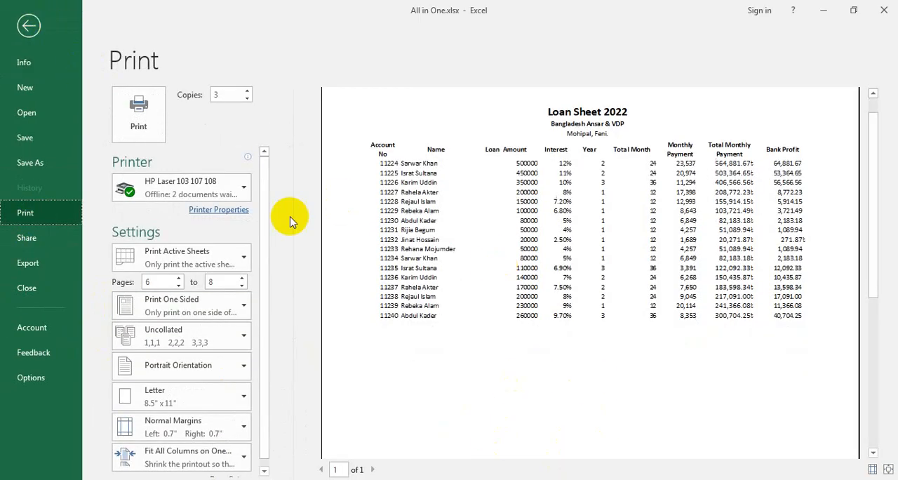
pyautogui.scroll(-3, 291, 221)
pyautogui.click(29, 25)
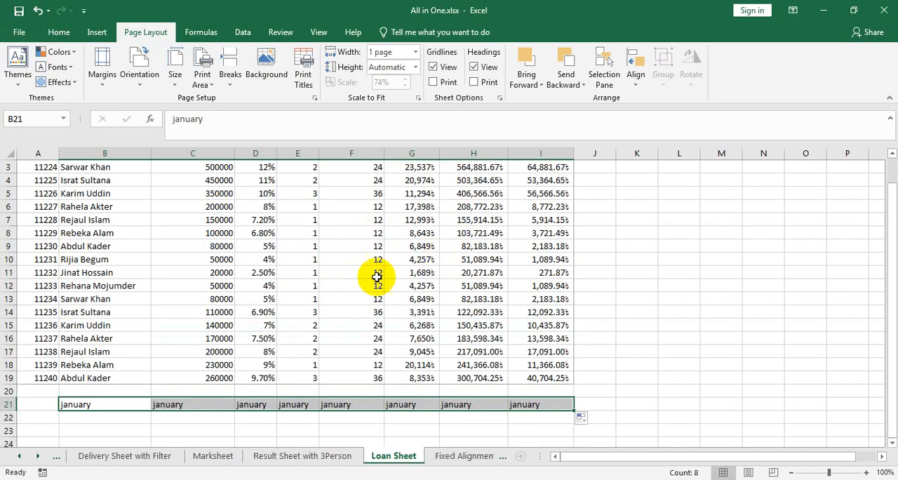
# - Set the Year value in E3, the first loan record inside the print area, to 9
pyautogui.scroll(1, 295, 250)
pyautogui.click(304, 243)
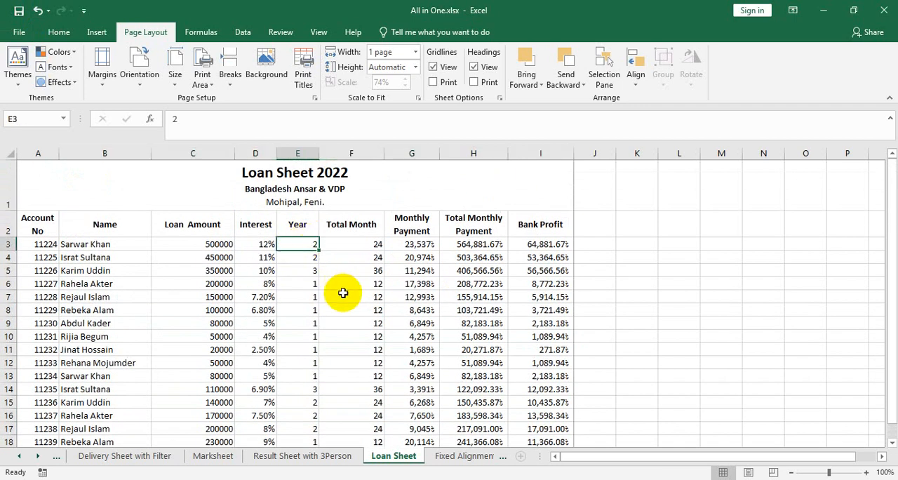
pyautogui.write('9')
pyautogui.press('Return')
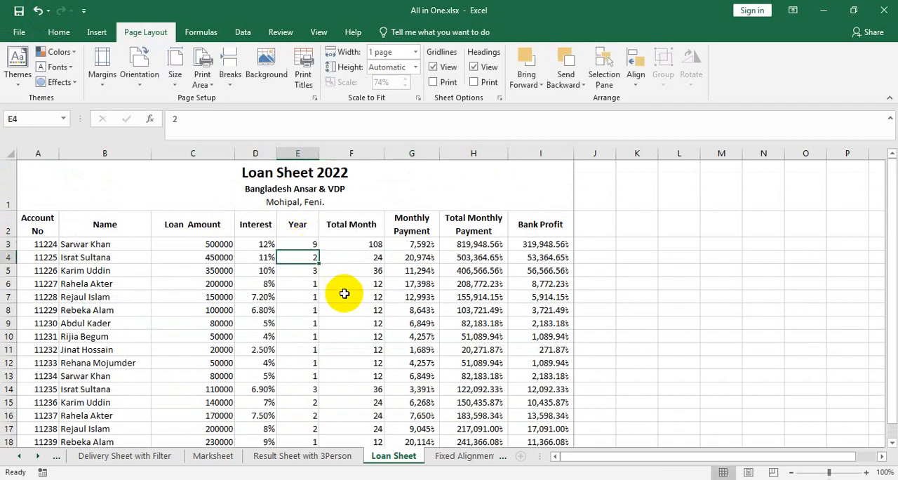
# - Check the edited first loan record in the print preview and return to the sheet
pyautogui.click(19, 32)
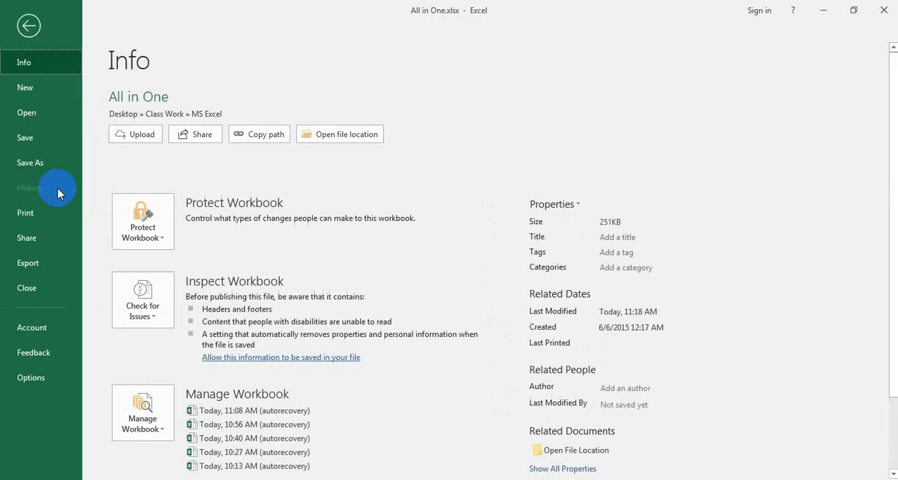
pyautogui.click(39, 224)
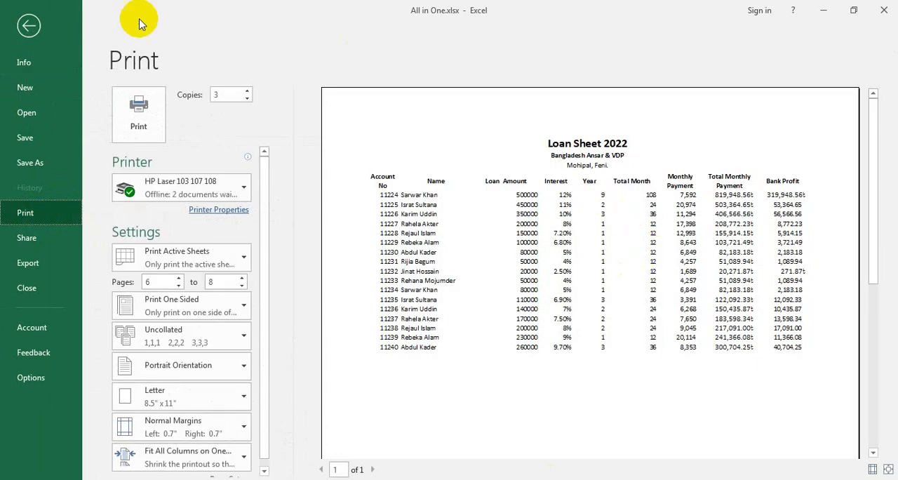
pyautogui.click(30, 27)
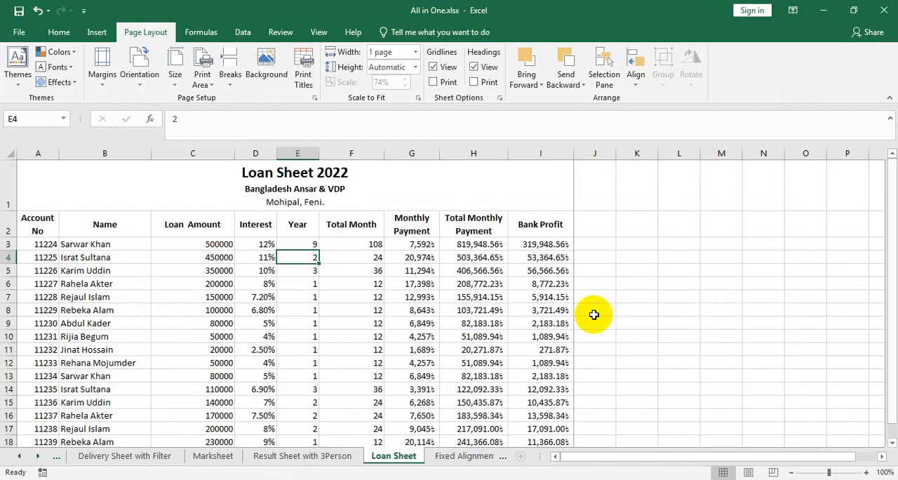